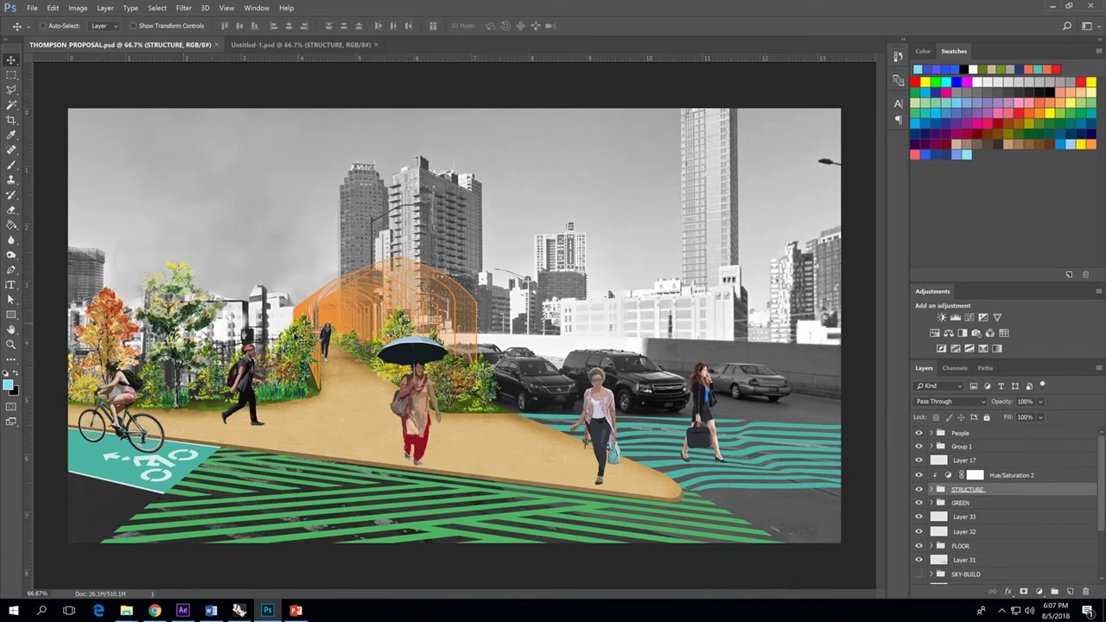
# Step: Make the SKY-BUILD group and Layer 35 visible in the THOMPSON_PROPOSAL.psd collage
pyautogui.scroll(-3, 997, 555)
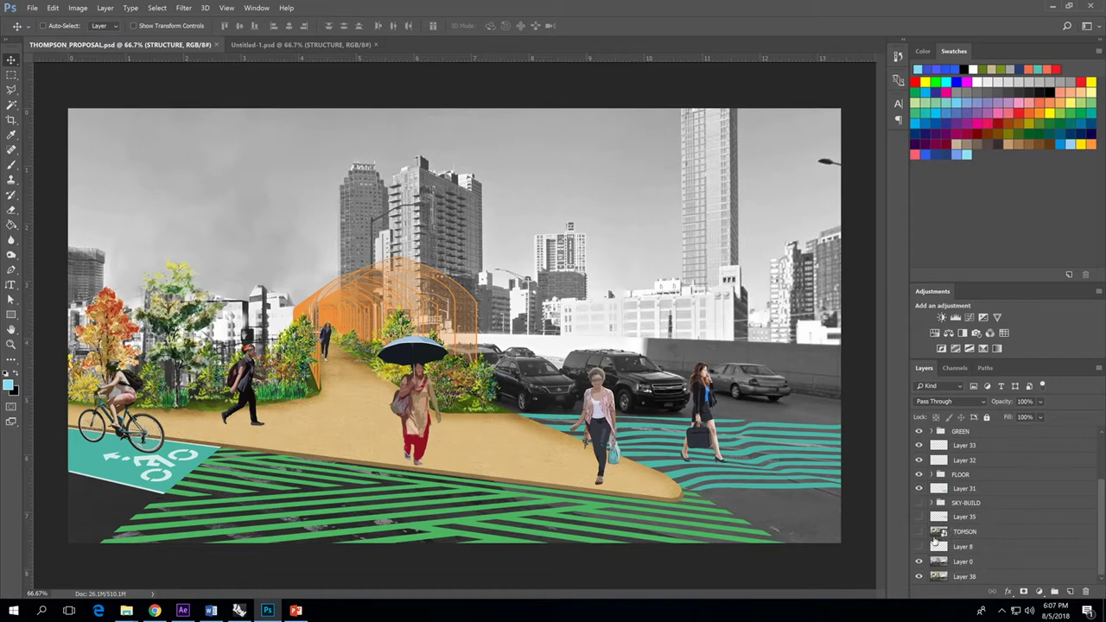
pyautogui.click(919, 516)
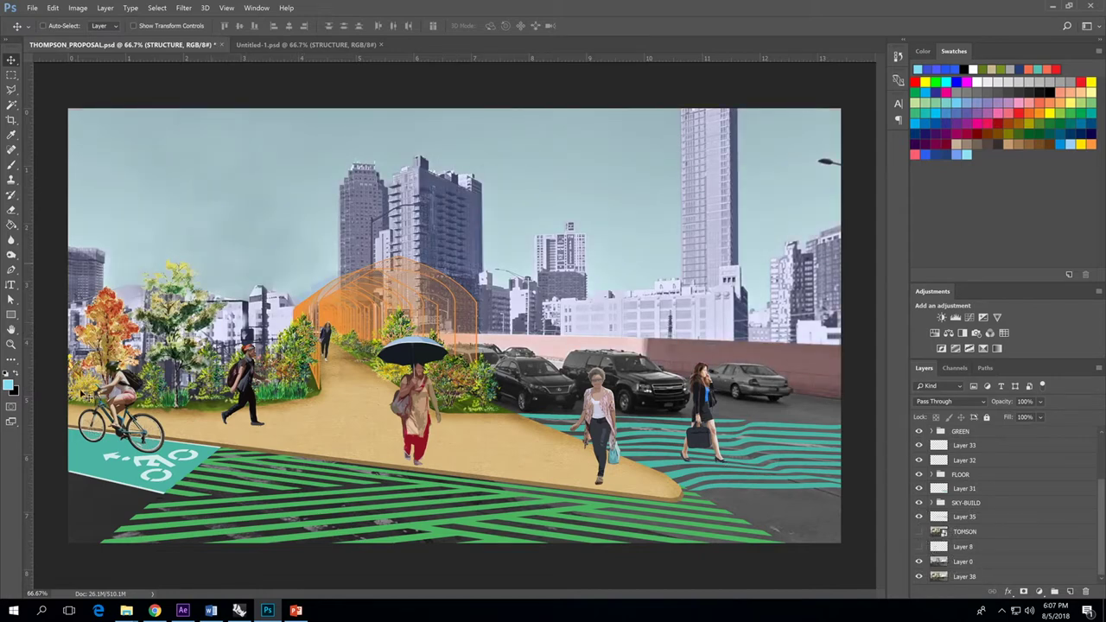
# Step: Go to Untitled-1.psd and compare the street photo with and without the blue path shape on Layer 2
pyautogui.click(285, 45)
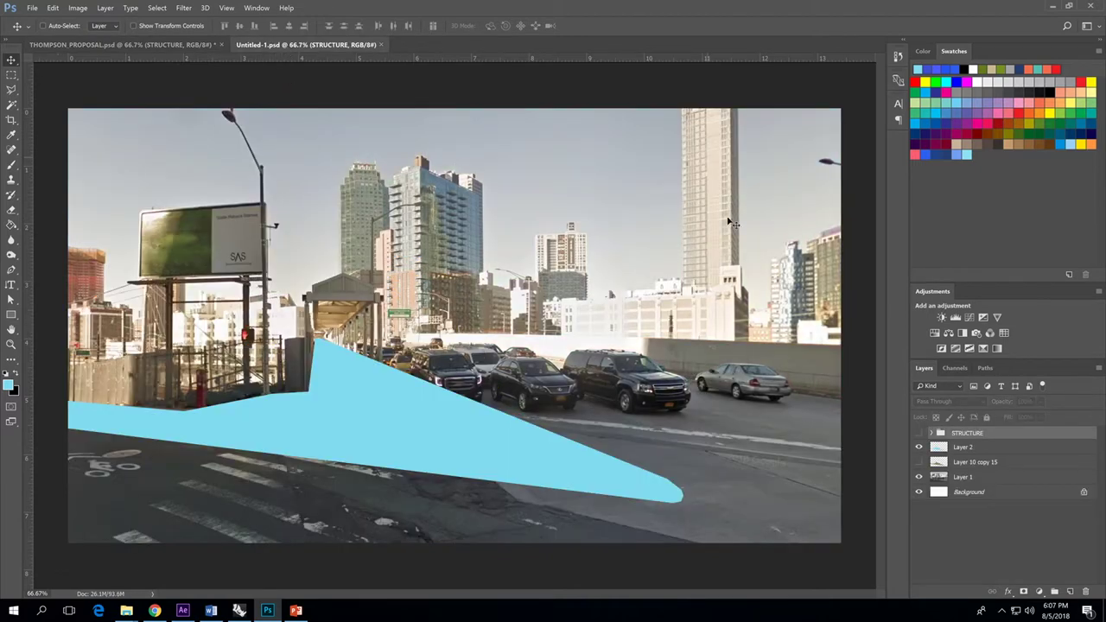
pyautogui.click(919, 447)
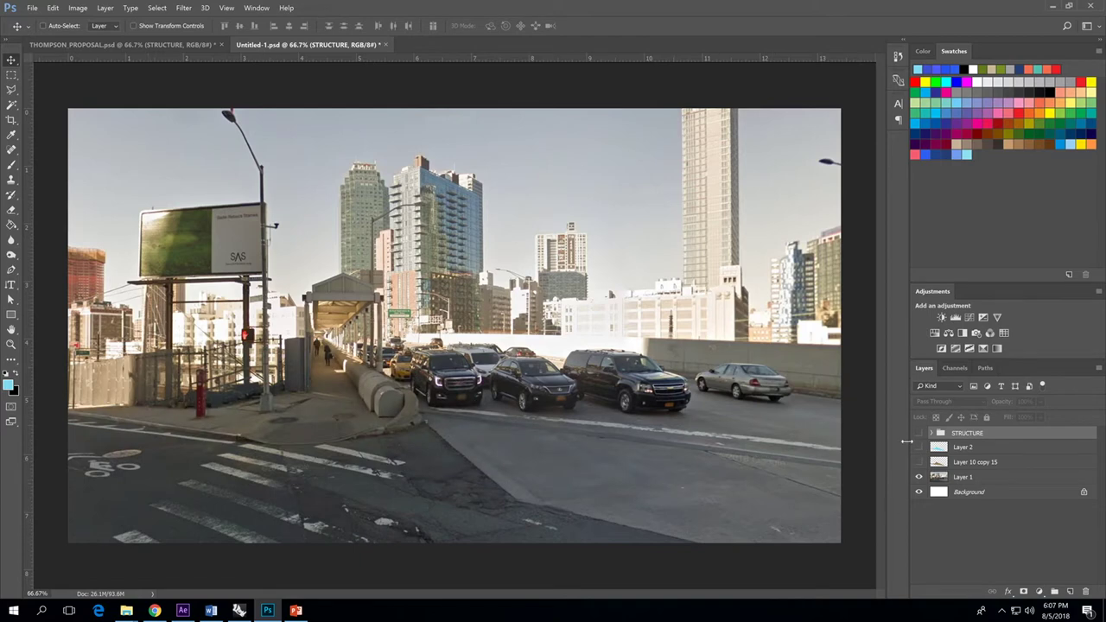
pyautogui.click(918, 448)
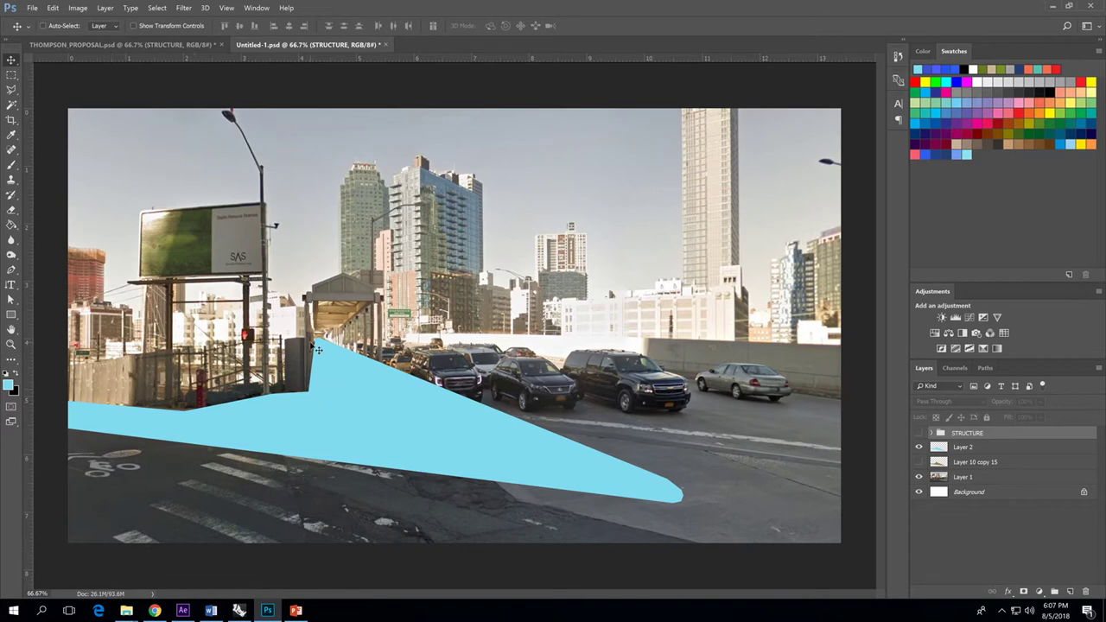
# Step: Save the street image with the blue path as a JPEG named Capture in the tutorialDTEQ folder, at Maximum quality 12
pyautogui.click(32, 8)
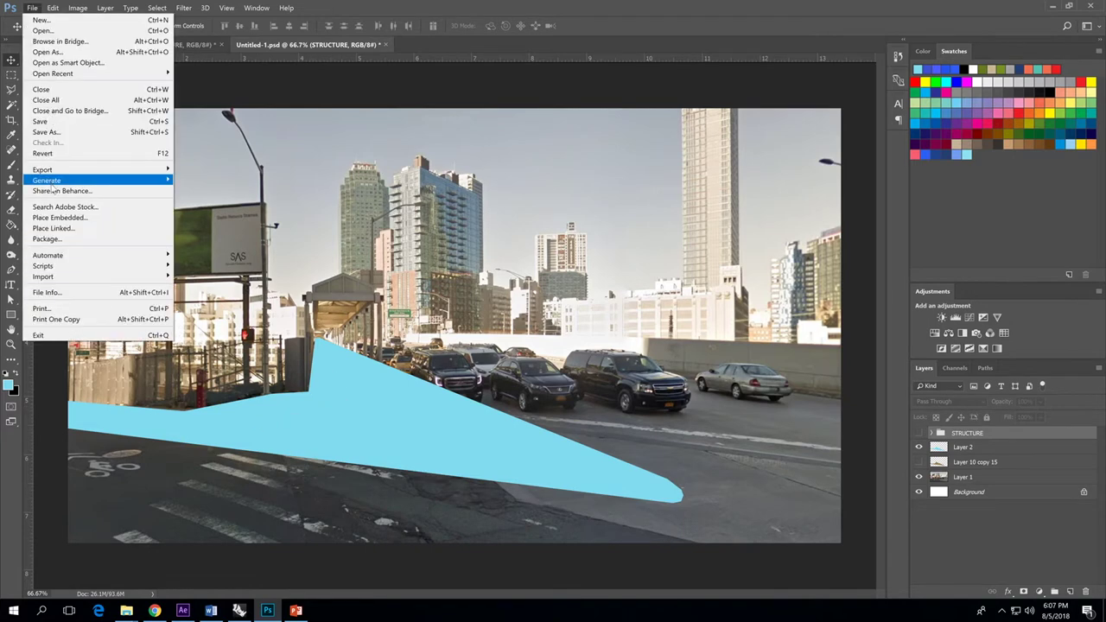
pyautogui.click(51, 130)
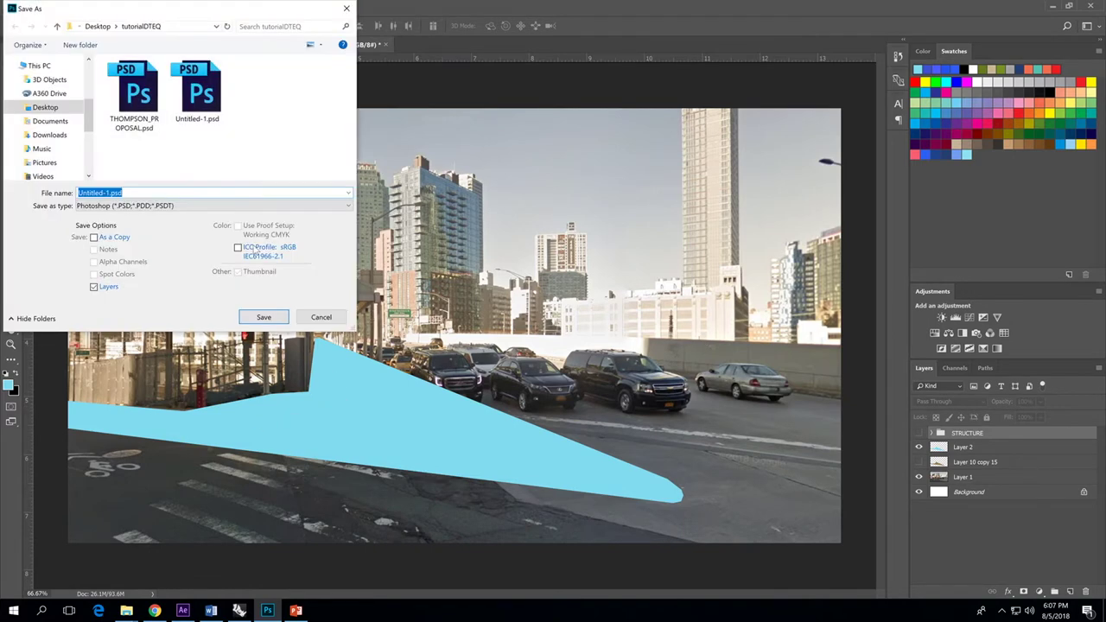
pyautogui.click(151, 194)
pyautogui.click(138, 206)
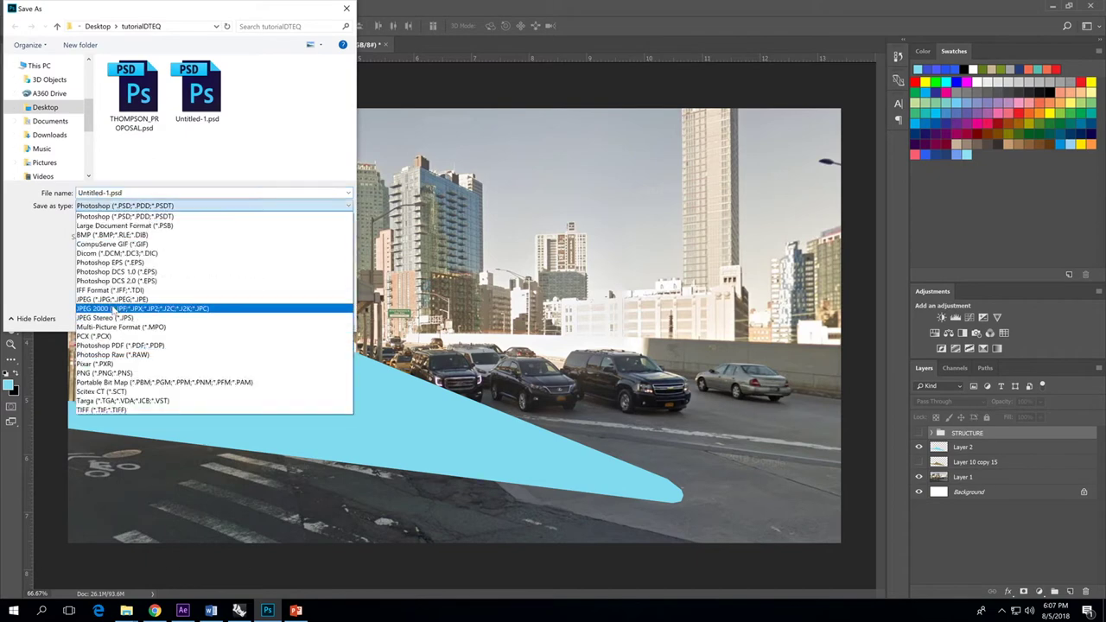
pyautogui.click(113, 306)
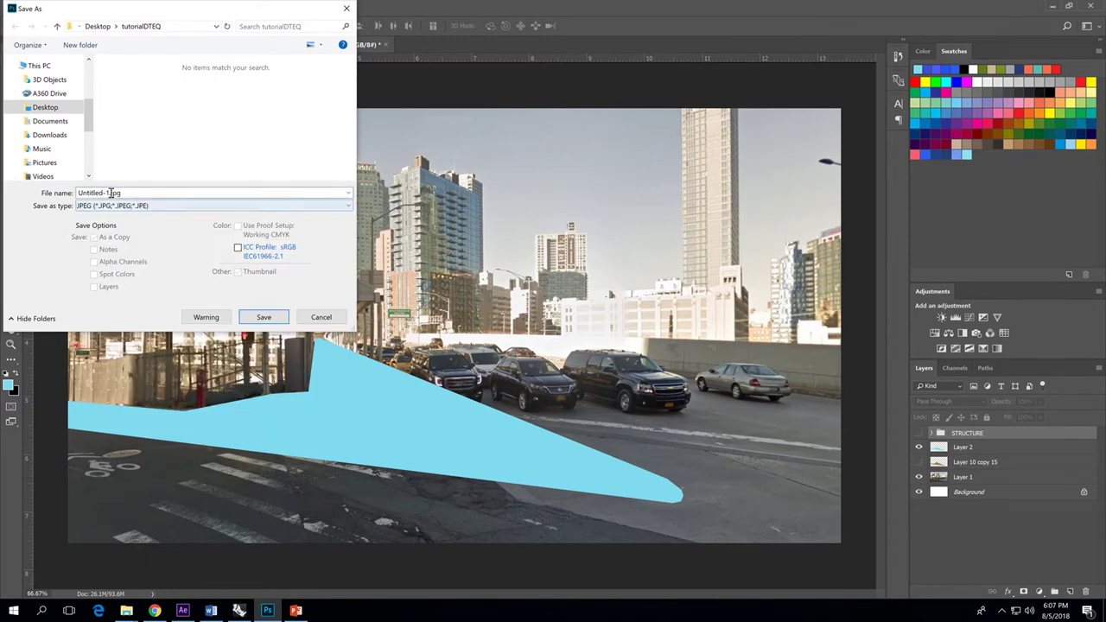
pyautogui.doubleClick(108, 194)
pyautogui.click(107, 192)
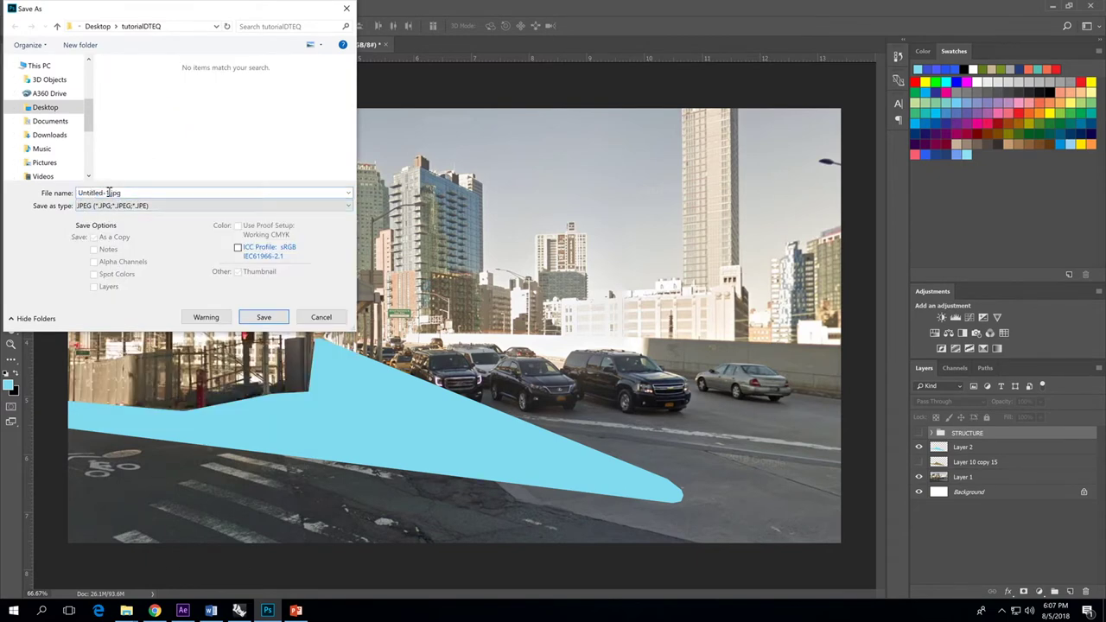
pyautogui.moveTo(108, 193); pyautogui.dragTo(47, 196)
pyautogui.write('Capture')
pyautogui.press('Return')
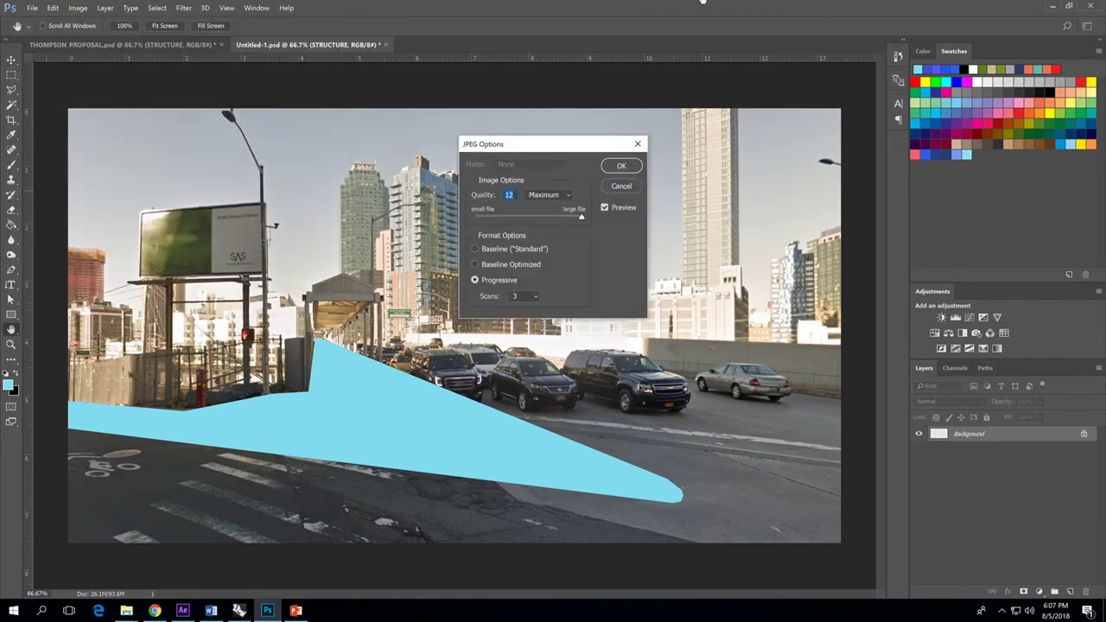
pyautogui.click(619, 166)
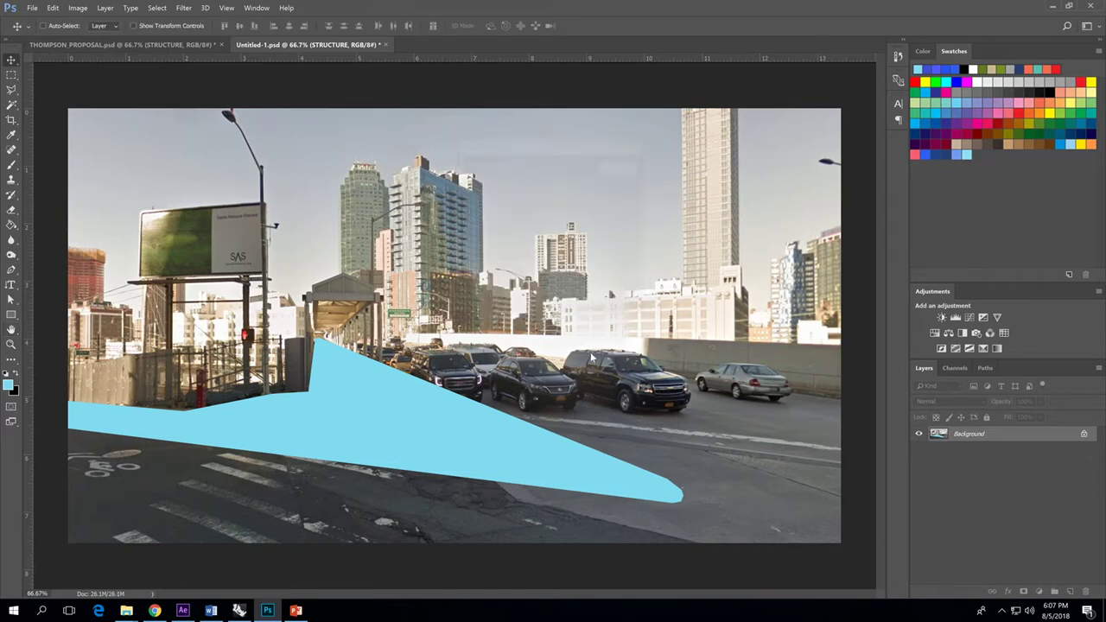
# Step: Switch to Rhinoceros and examine the long arched structure and its individual surfaces in the Perspective view
pyautogui.click(241, 611)
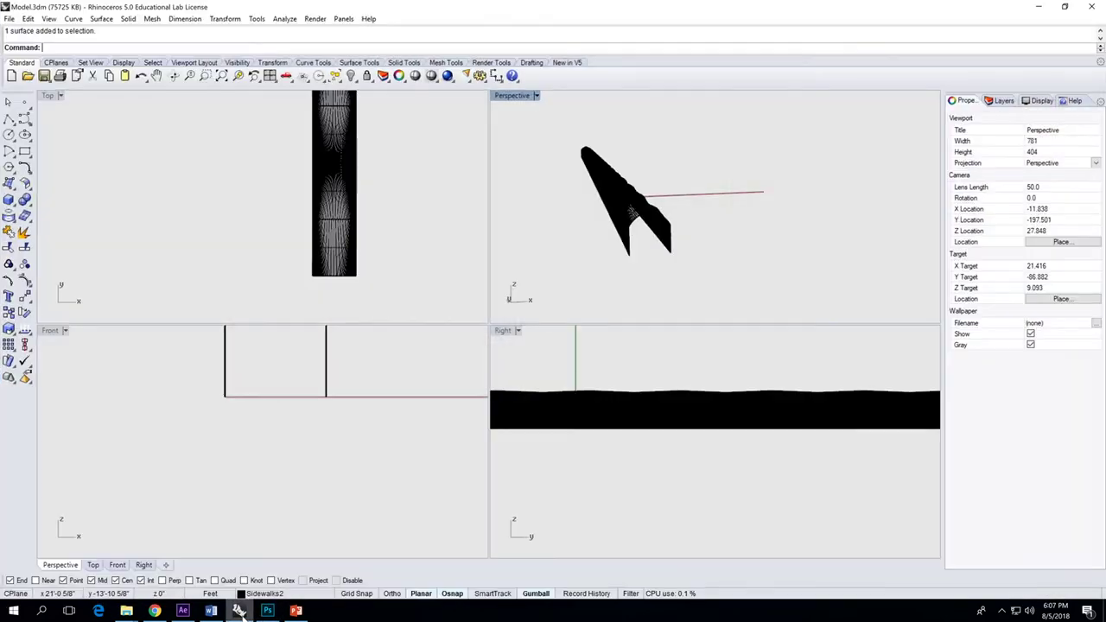
pyautogui.moveTo(671, 271); pyautogui.dragTo(657, 182, button='right')
pyautogui.scroll(-5, 657, 181)
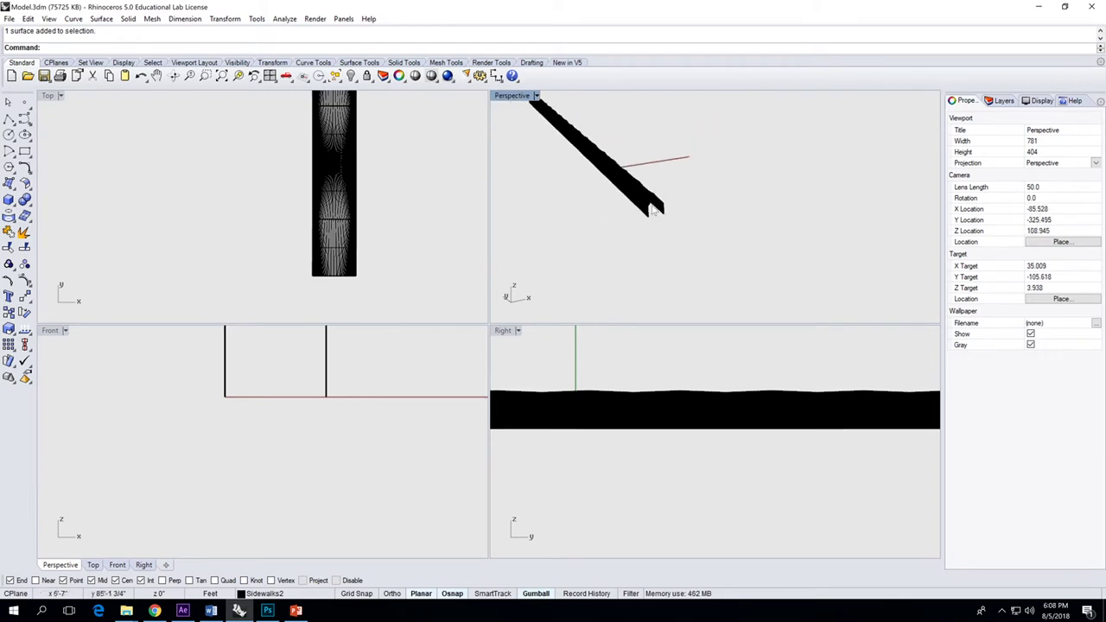
pyautogui.click(648, 205)
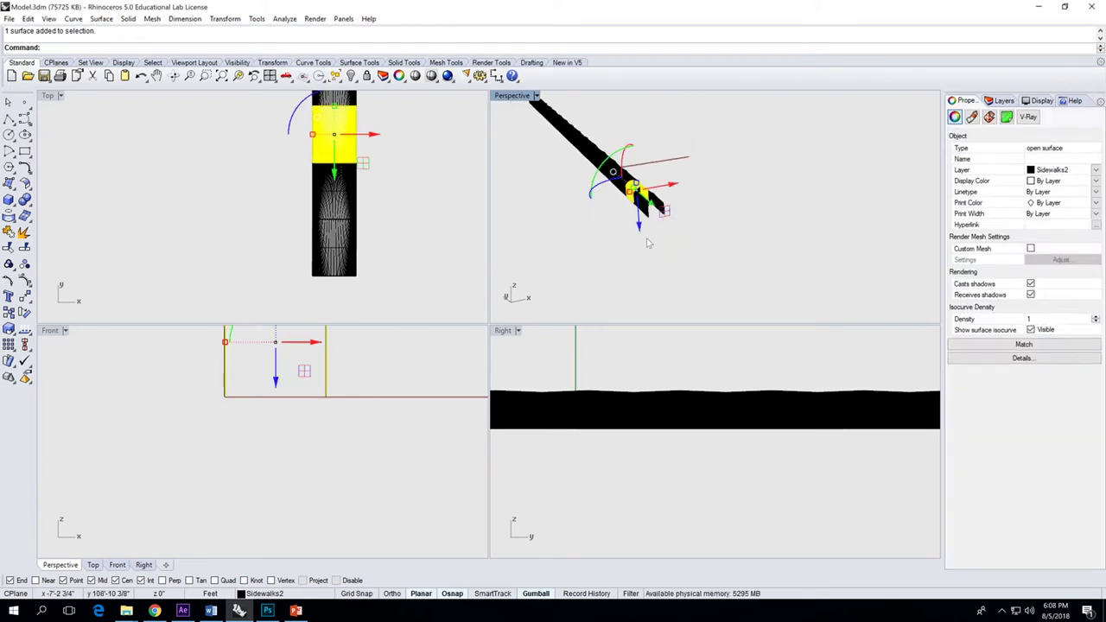
pyautogui.scroll(2, 646, 195)
pyautogui.scroll(5, 646, 195)
pyautogui.click(646, 195)
pyautogui.press('Escape')
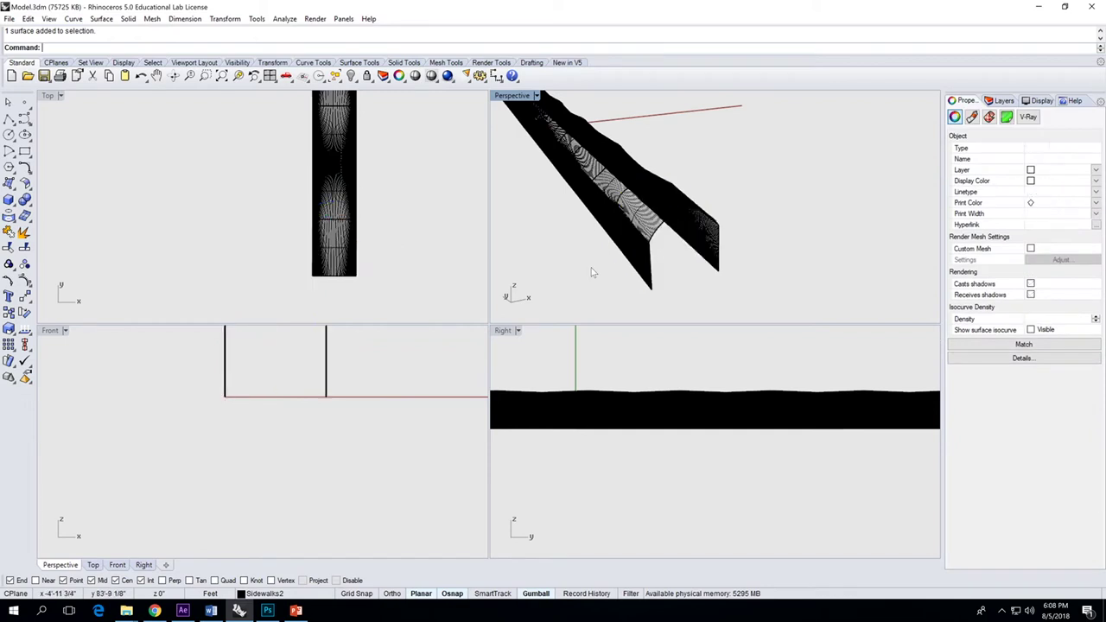
# Step: Extract the wireframe of all surfaces and curves of the arched structure with ExtractWireframe
pyautogui.scroll(-4, 265, 279)
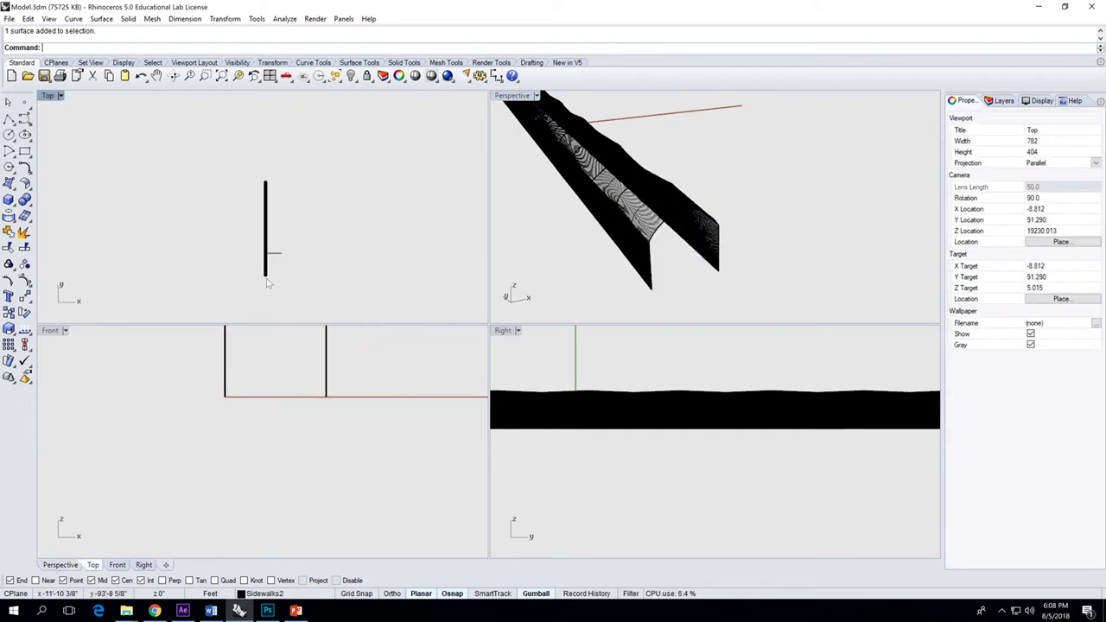
pyautogui.moveTo(294, 285); pyautogui.dragTo(218, 135)
pyautogui.write('ExtractWireframe')
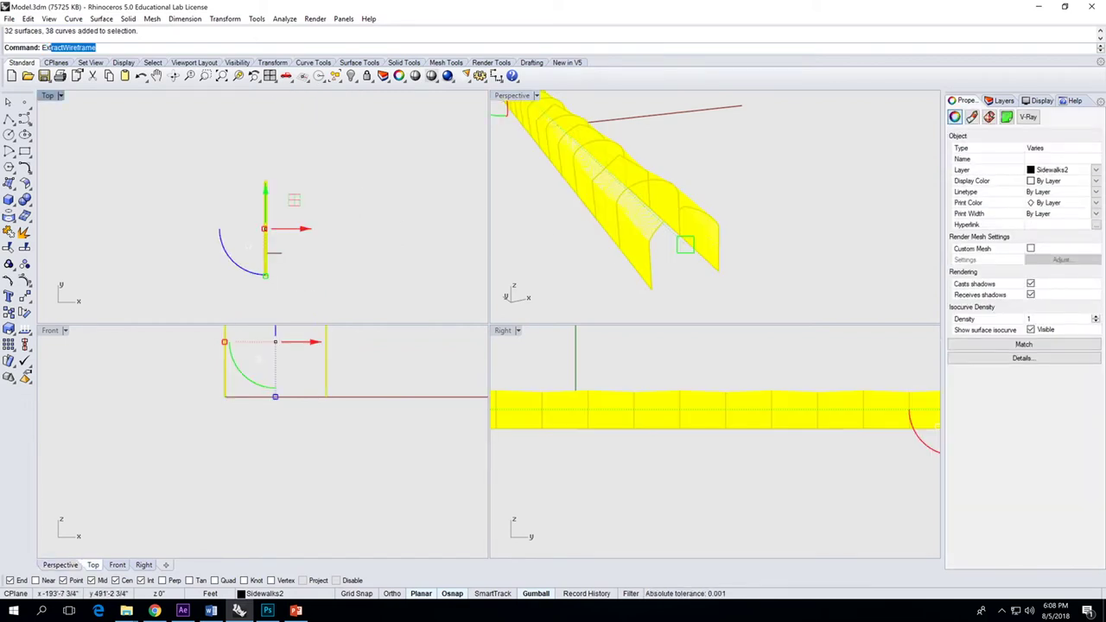
pyautogui.press('Return')
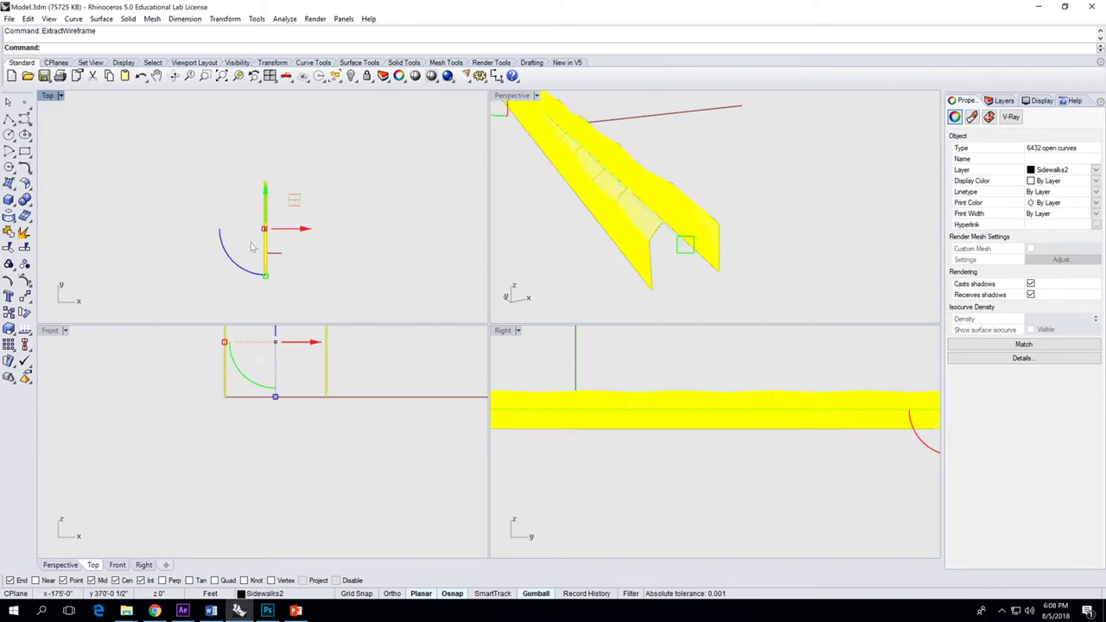
pyautogui.press('Escape')
pyautogui.scroll(3, 654, 225)
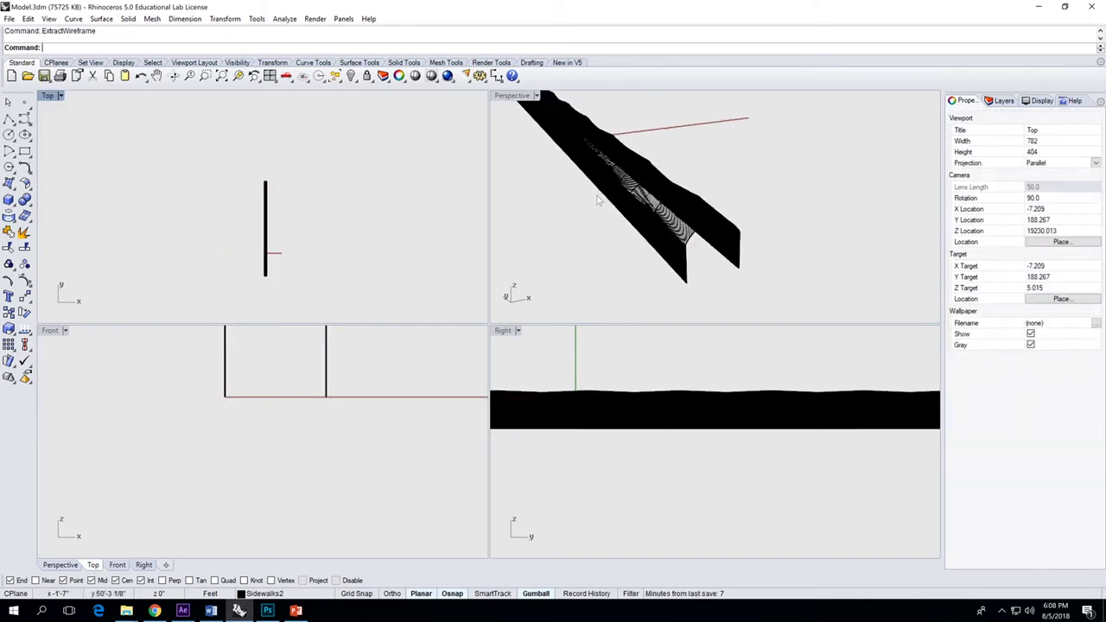
pyautogui.moveTo(625, 261); pyautogui.dragTo(748, 246, button='right')
pyautogui.click(748, 246)
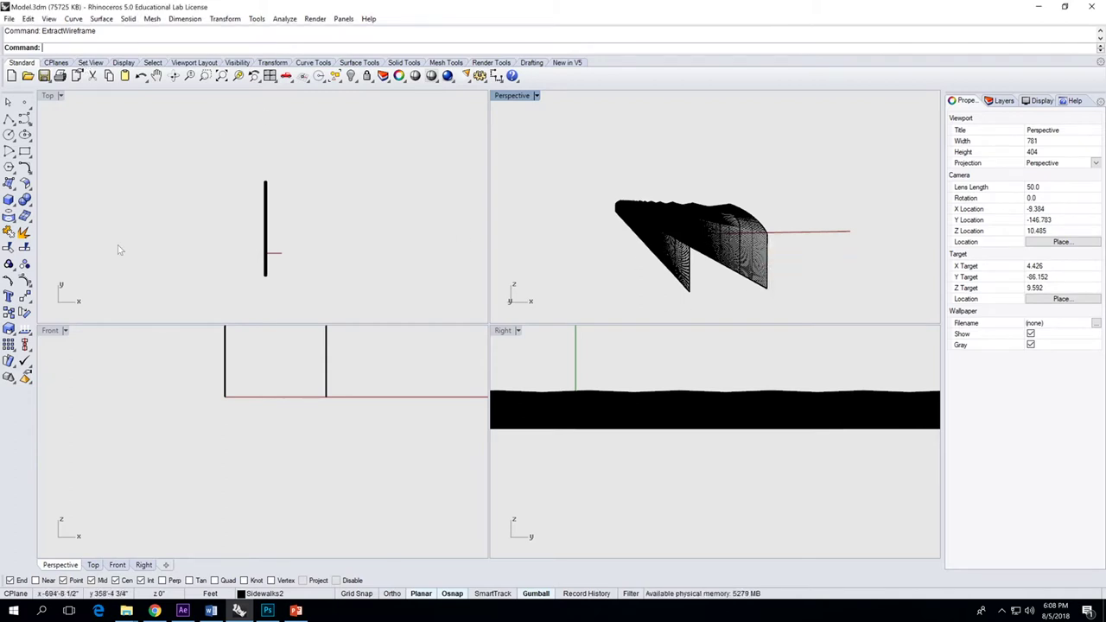
# Step: Create a copy of the Wireframe display mode in the Rhino options
pyautogui.write('Opt')
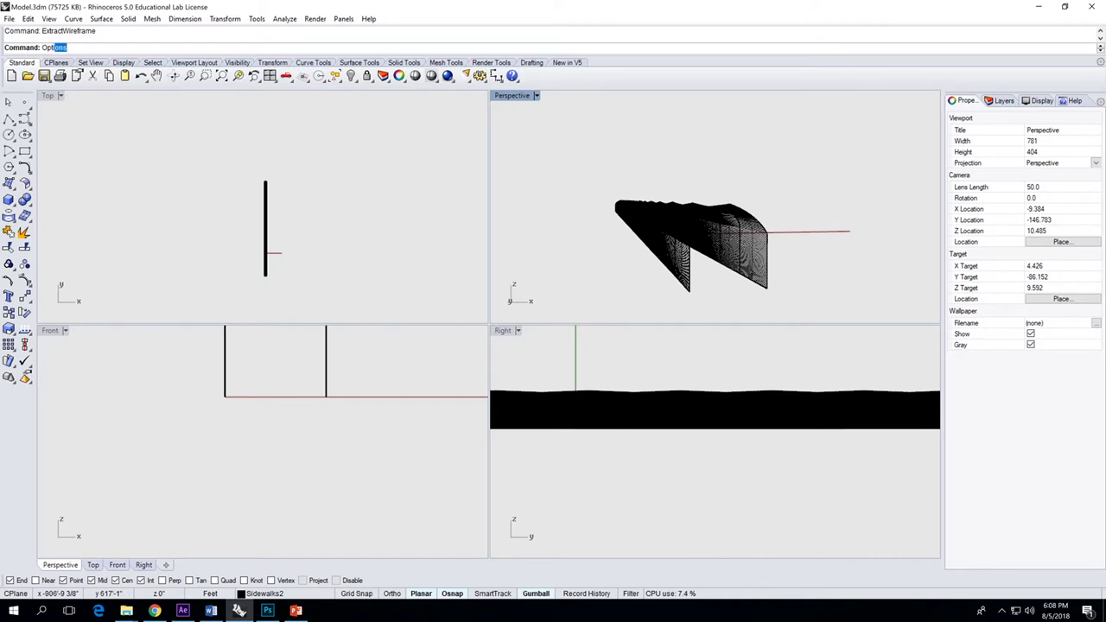
pyautogui.write('ions')
pyautogui.press('Return')
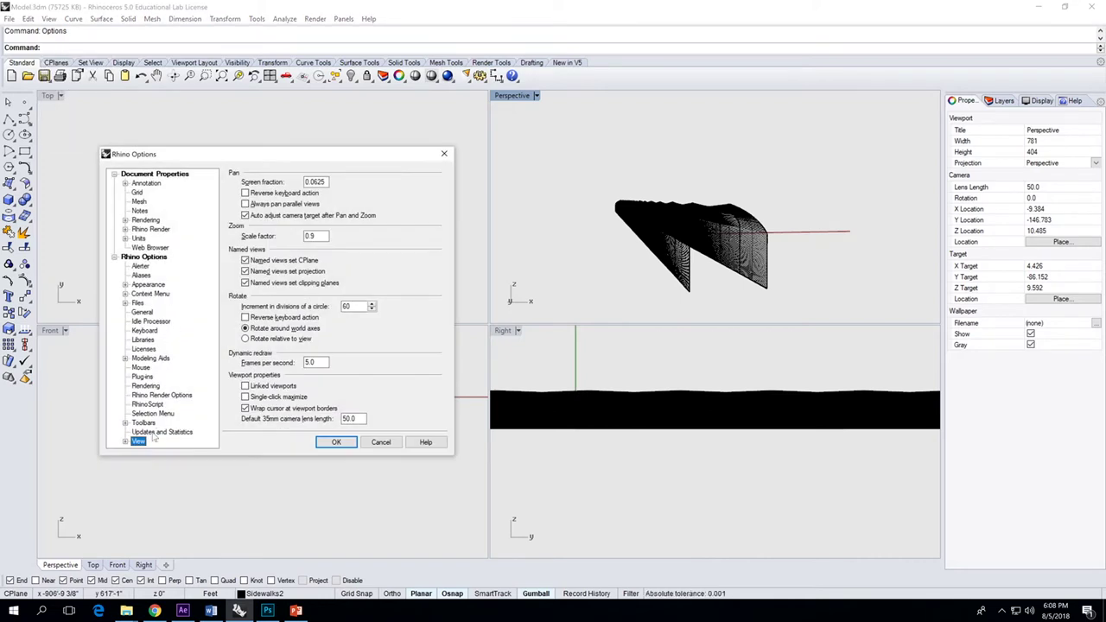
pyautogui.click(126, 442)
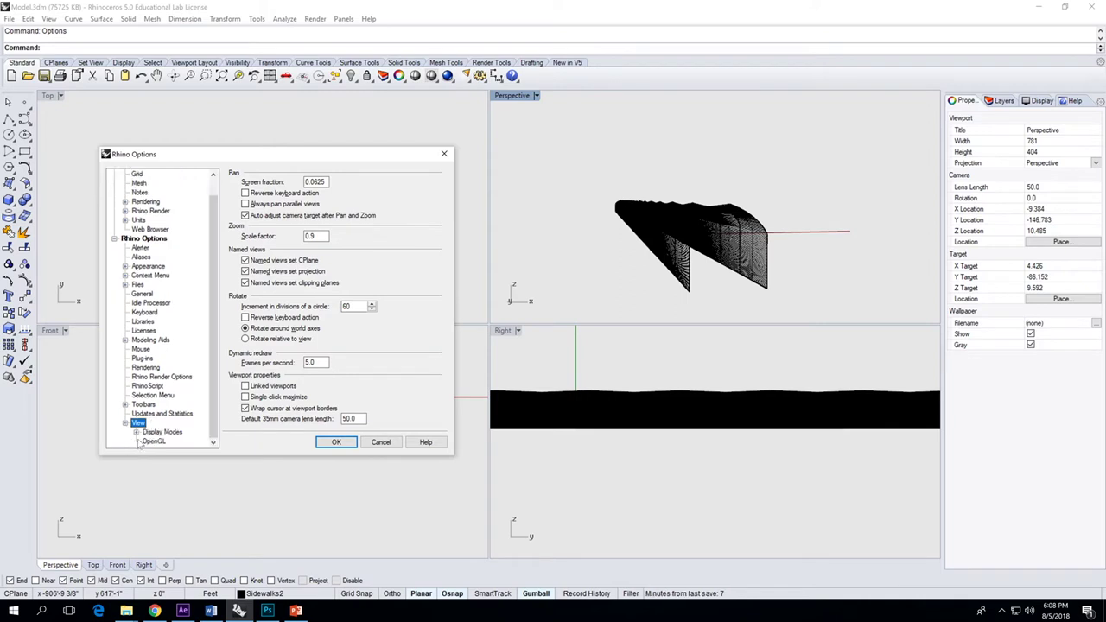
pyautogui.click(149, 432)
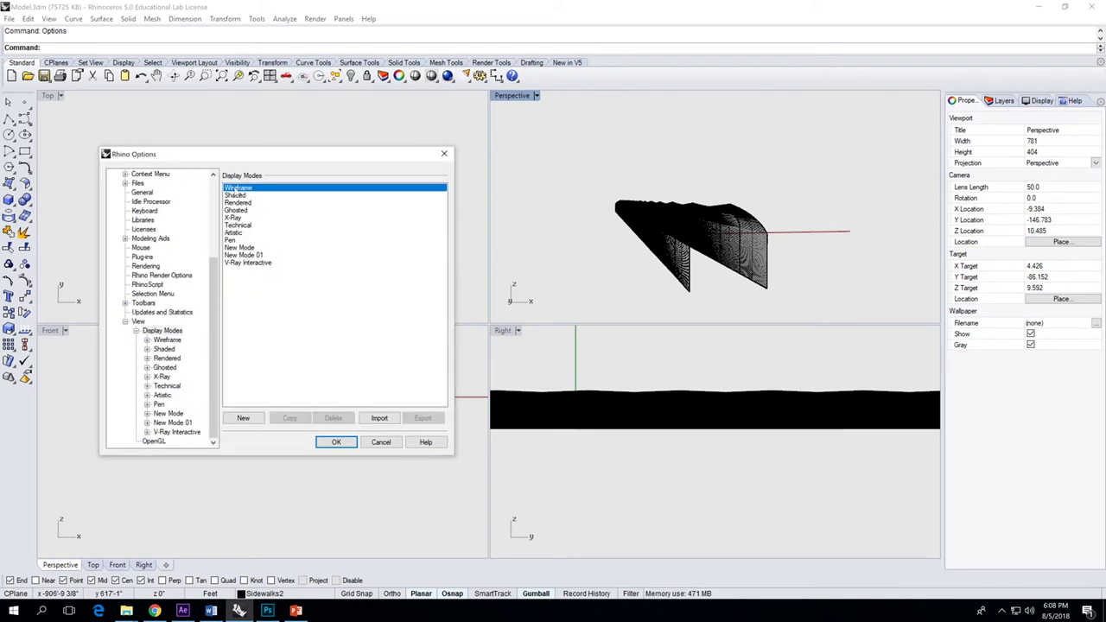
pyautogui.click(286, 418)
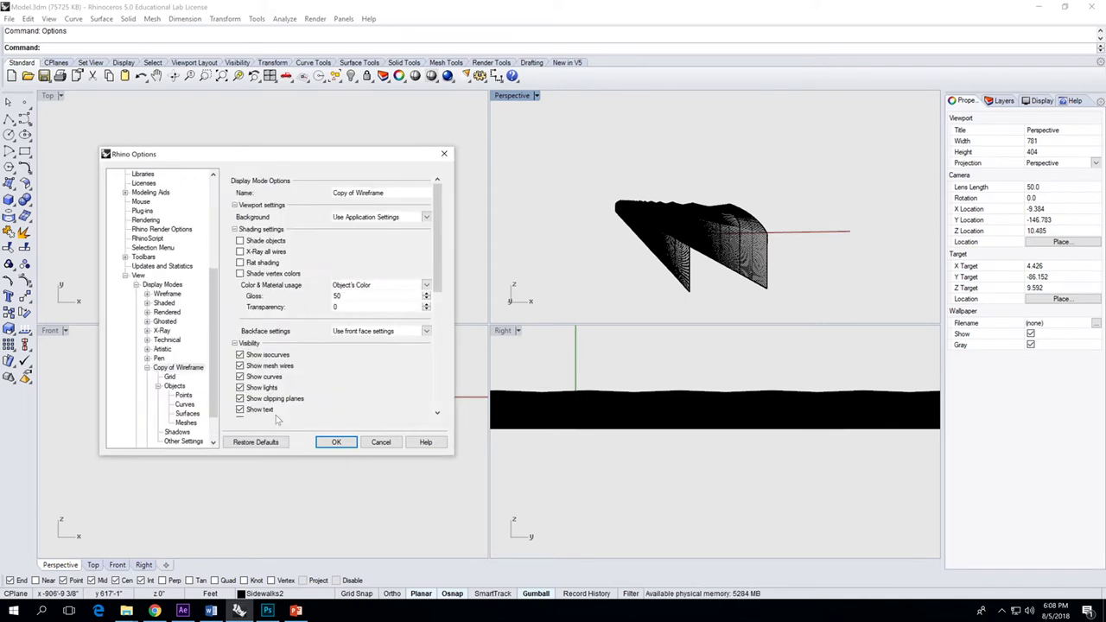
# Step: Set the background of the Copy of Wireframe display mode to the image file Capture.jpg and apply the options
pyautogui.click(395, 216)
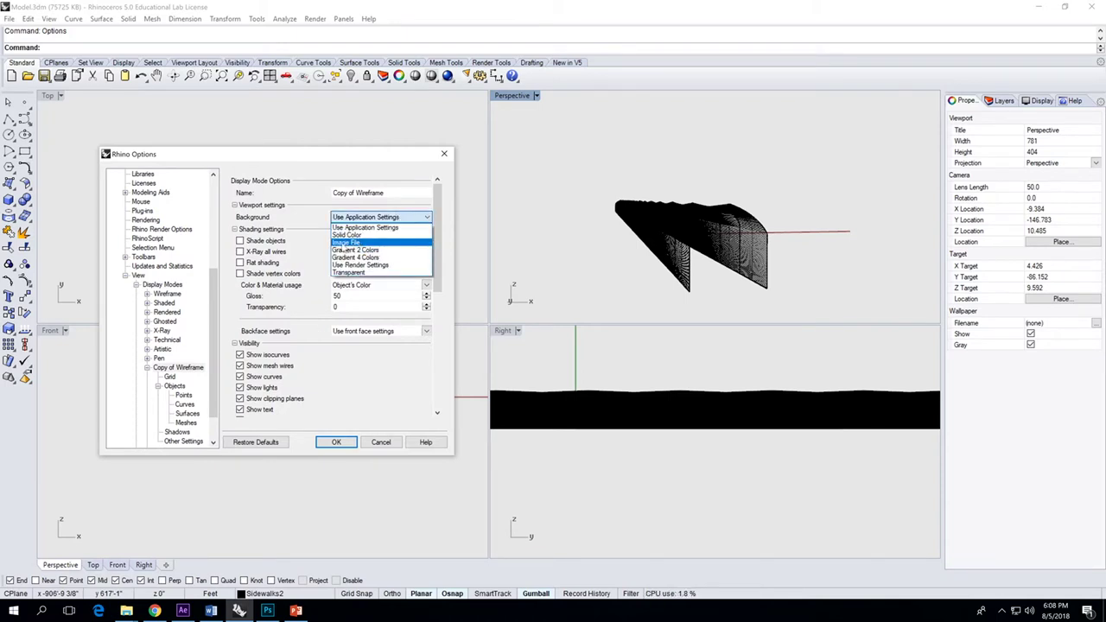
pyautogui.click(361, 246)
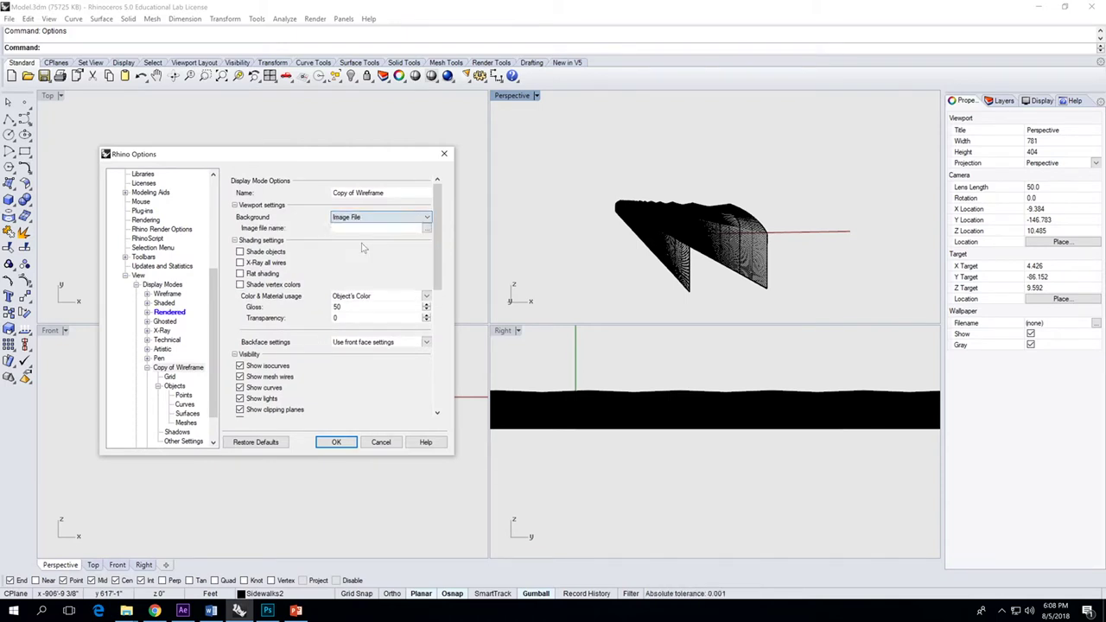
pyautogui.click(427, 229)
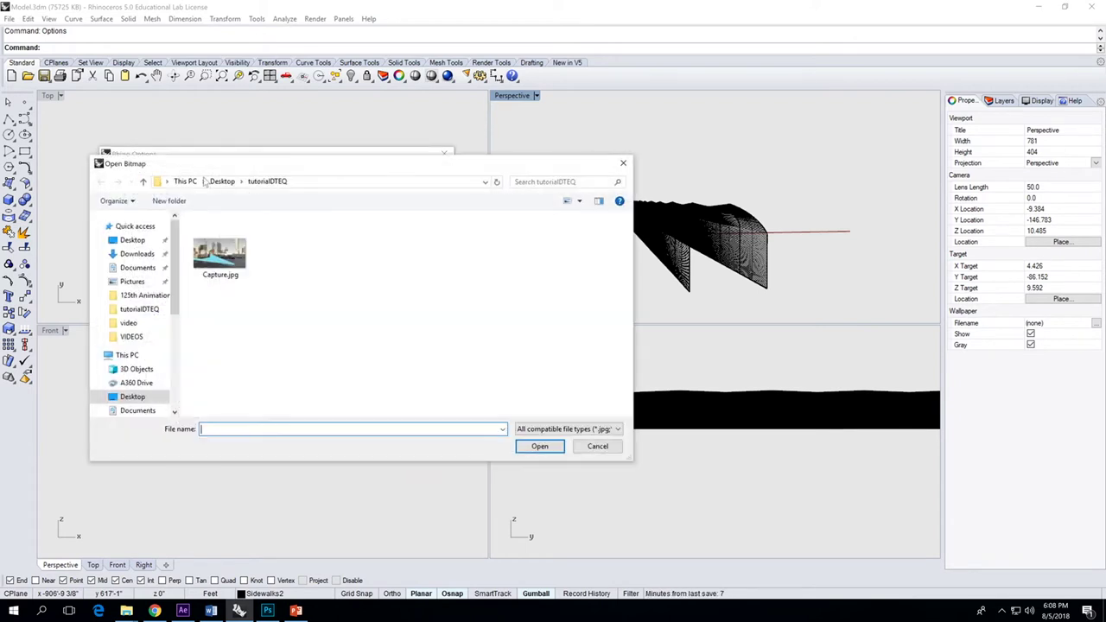
pyautogui.click(218, 254)
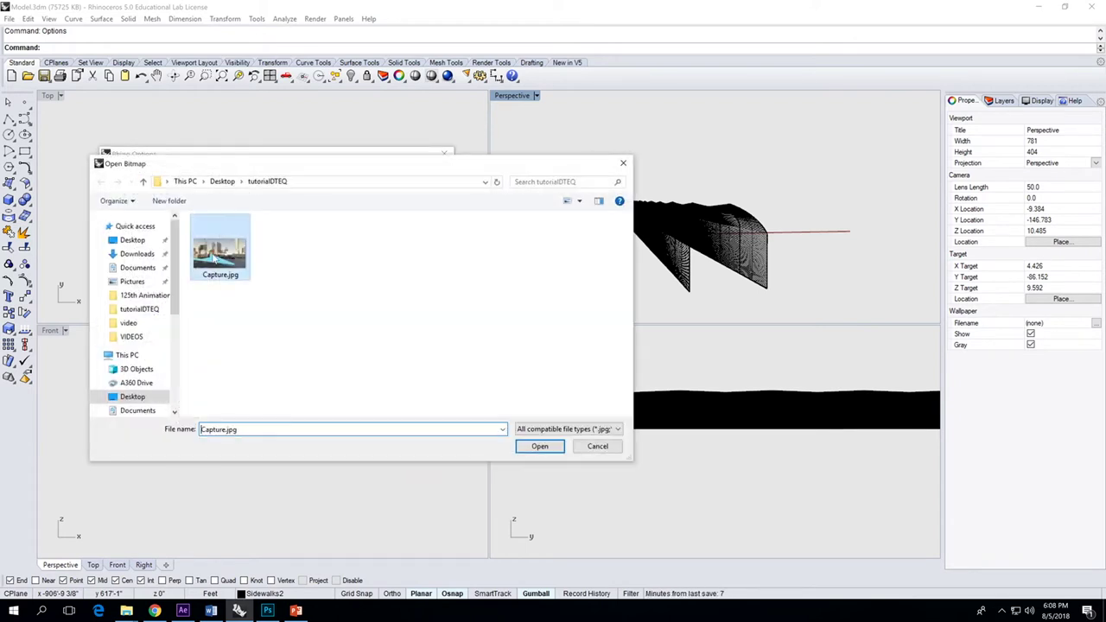
pyautogui.click(539, 448)
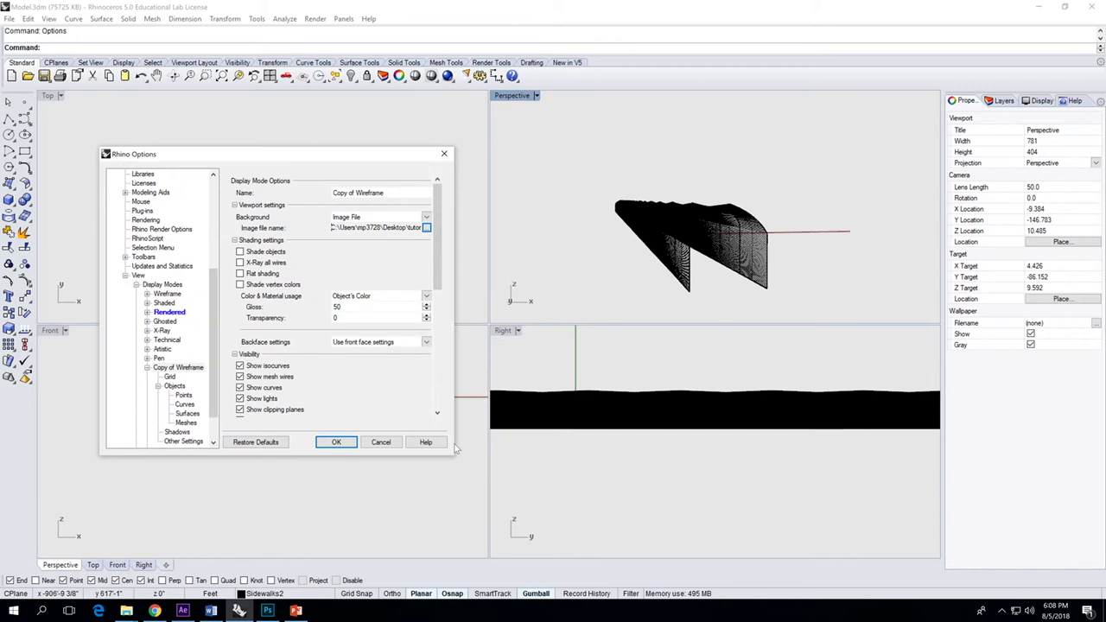
pyautogui.click(336, 443)
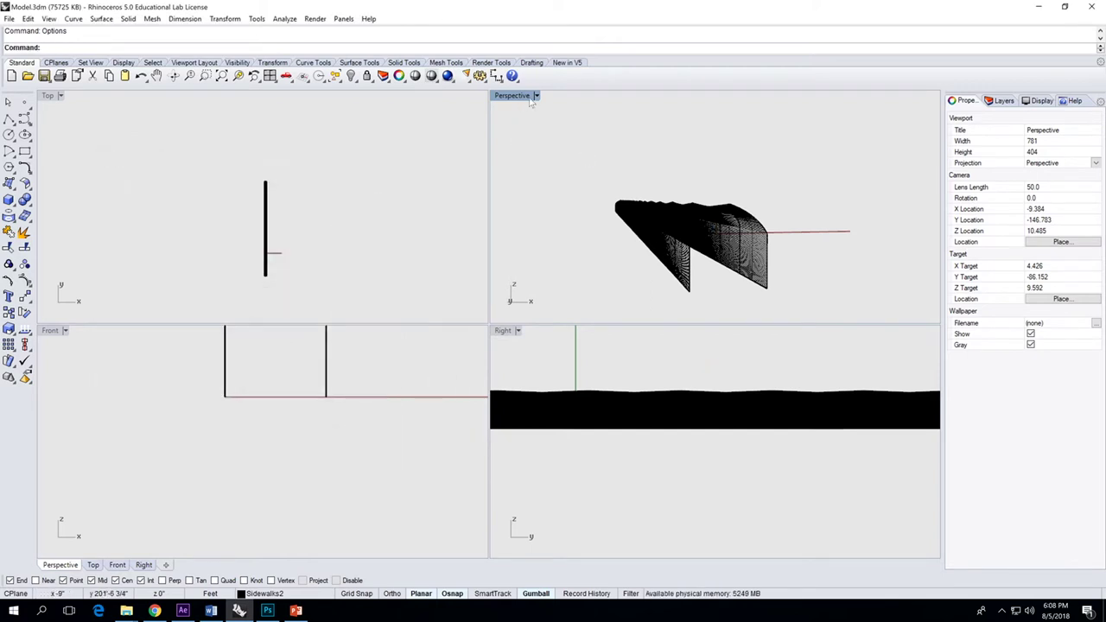
# Step: Maximize the Perspective viewport and display it in the Copy of Wireframe mode
pyautogui.doubleClick(526, 96)
pyautogui.click(84, 96)
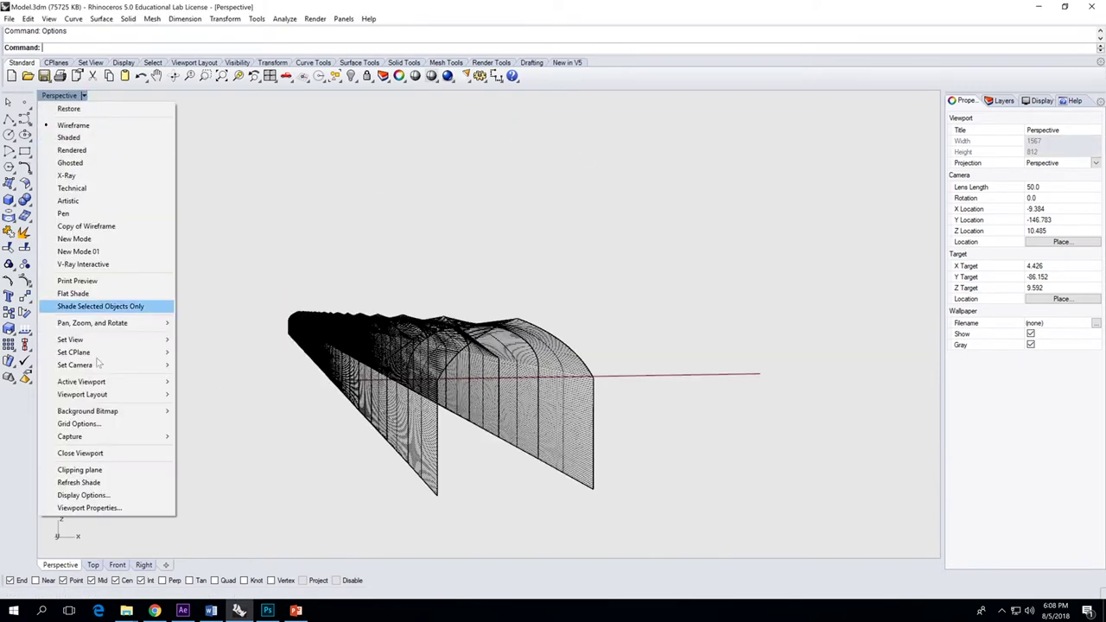
pyautogui.click(95, 227)
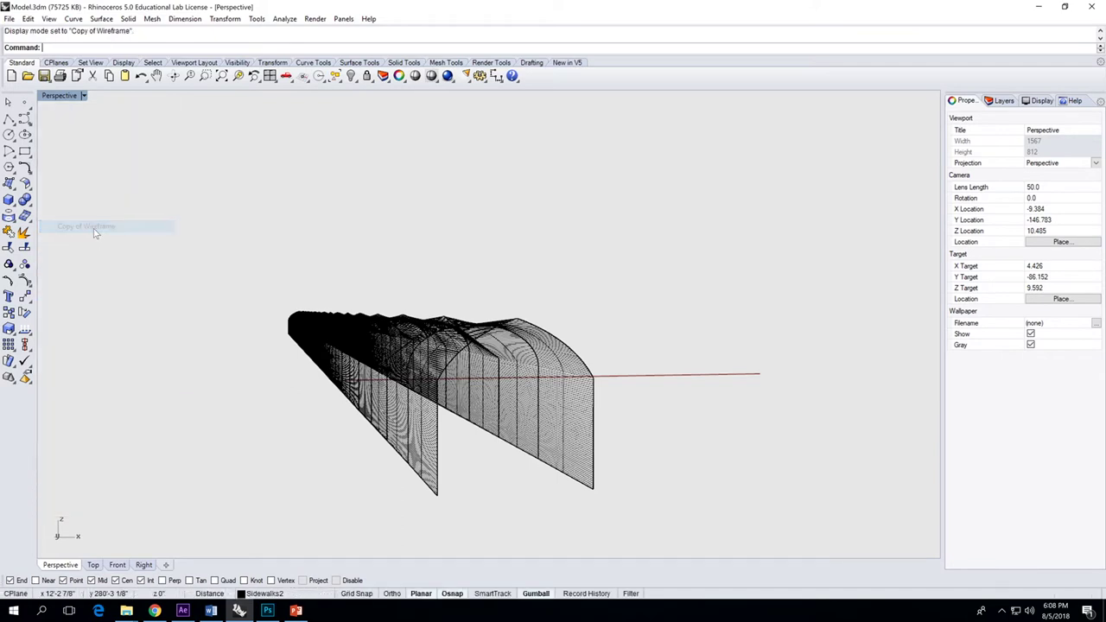
pyautogui.scroll(-5, 426, 338)
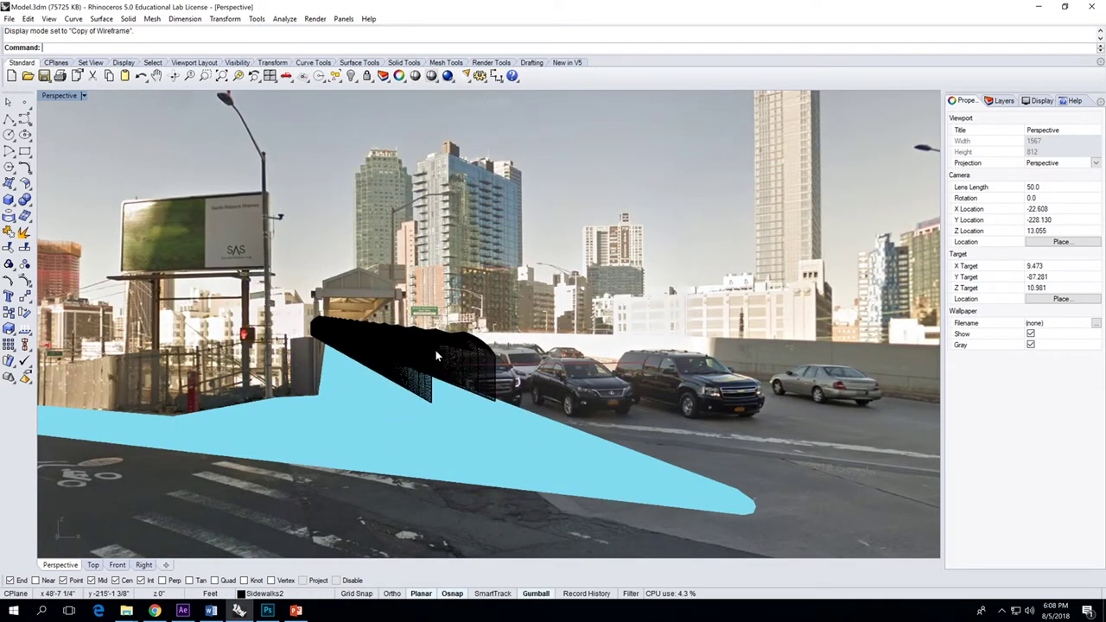
# Step: Adjust the Perspective camera so the arched structure lines up with the blue path in the background photo
pyautogui.moveTo(436, 350); pyautogui.dragTo(454, 372, button='right')
pyautogui.scroll(4, 454, 372)
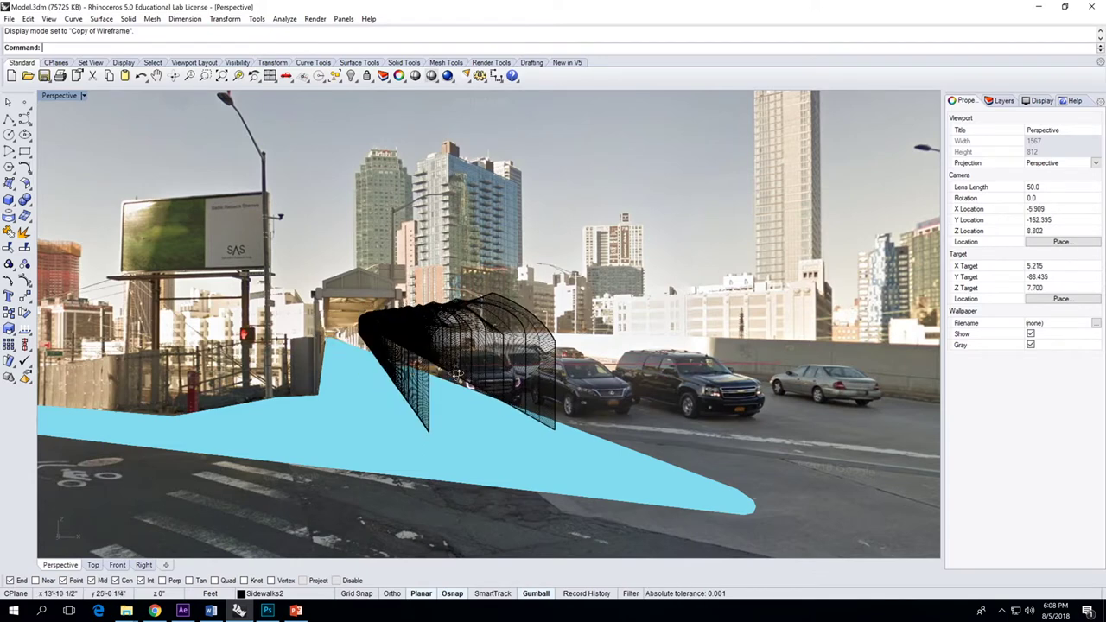
pyautogui.keyDown('shift'); pyautogui.moveTo(458, 373); pyautogui.dragTo(415, 396, button='right'); pyautogui.keyUp('shift')
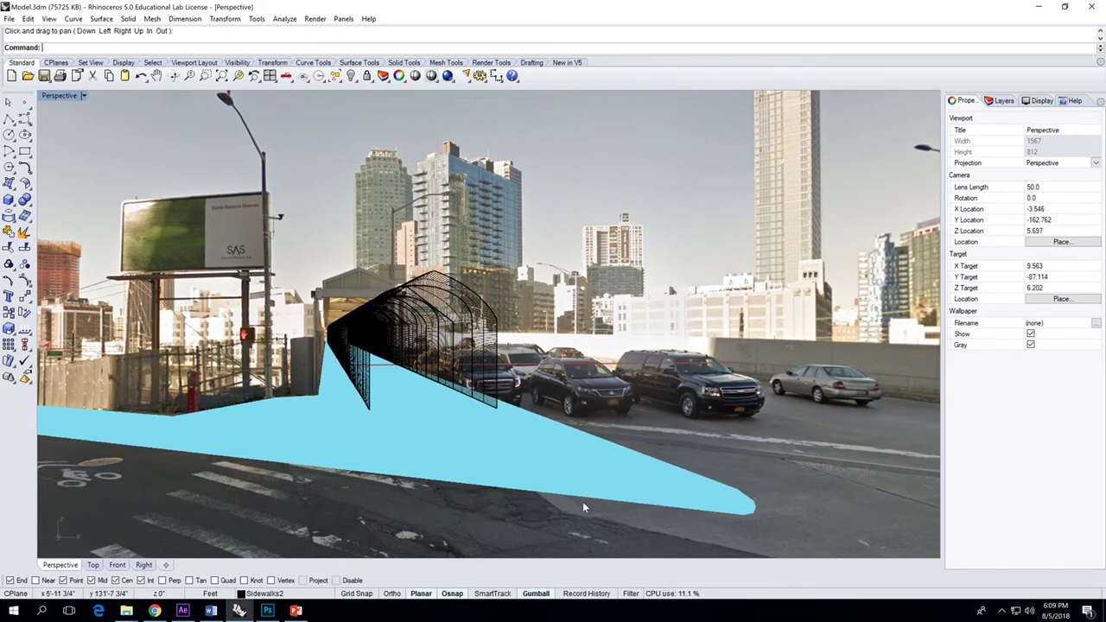
# Step: Create a 2D drawing of the whole arched structure from the current view with Make2D, maintaining source layers
pyautogui.moveTo(634, 543); pyautogui.dragTo(304, 242)
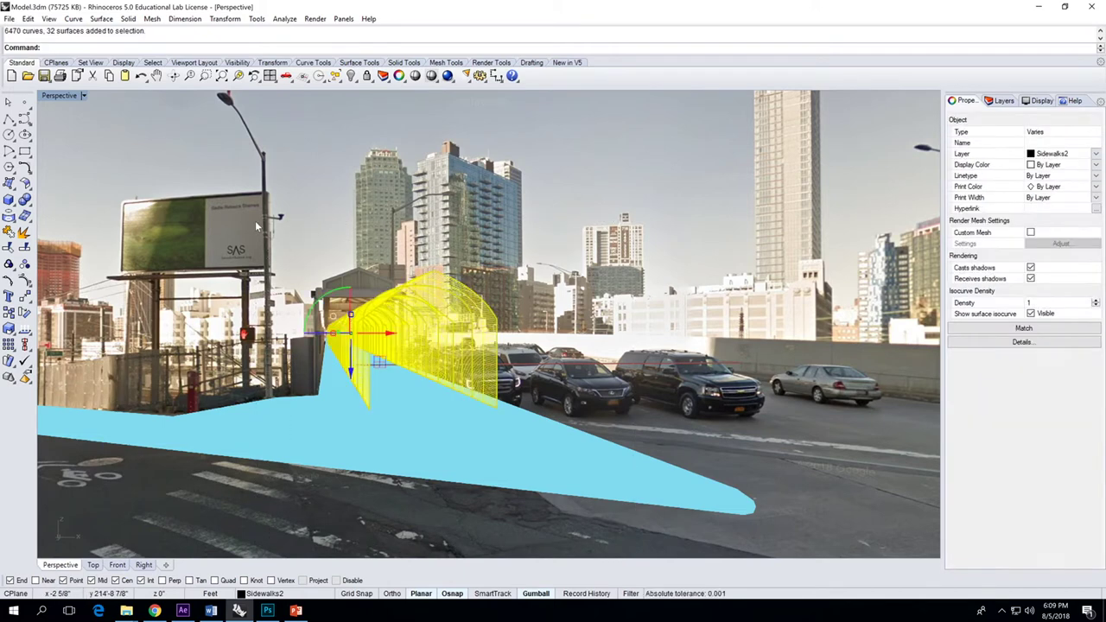
pyautogui.write('Make')
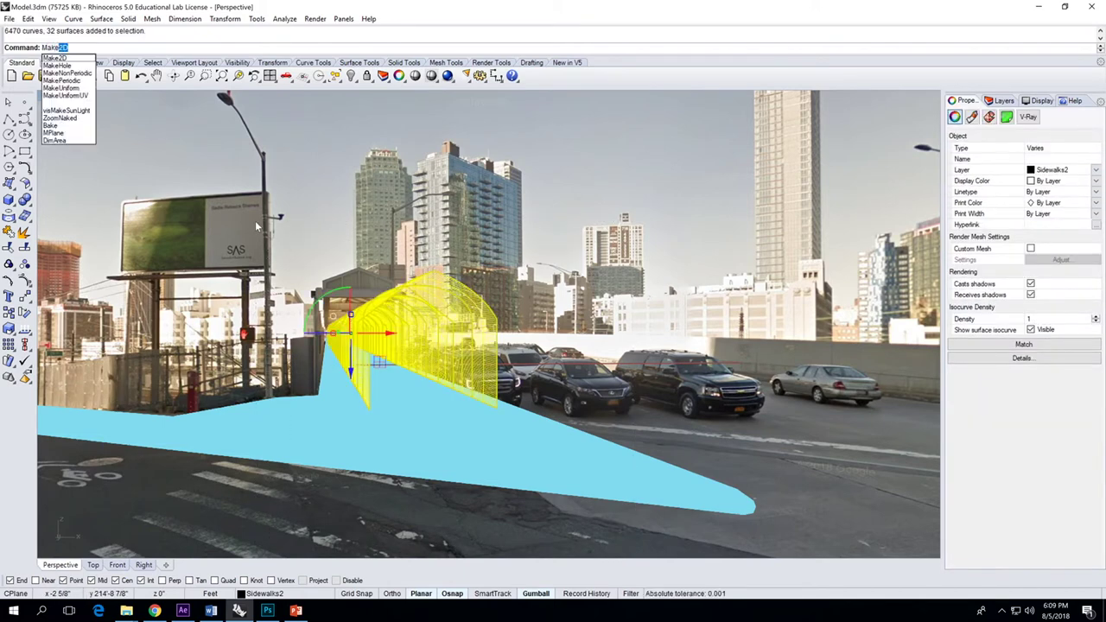
pyautogui.press('Return')
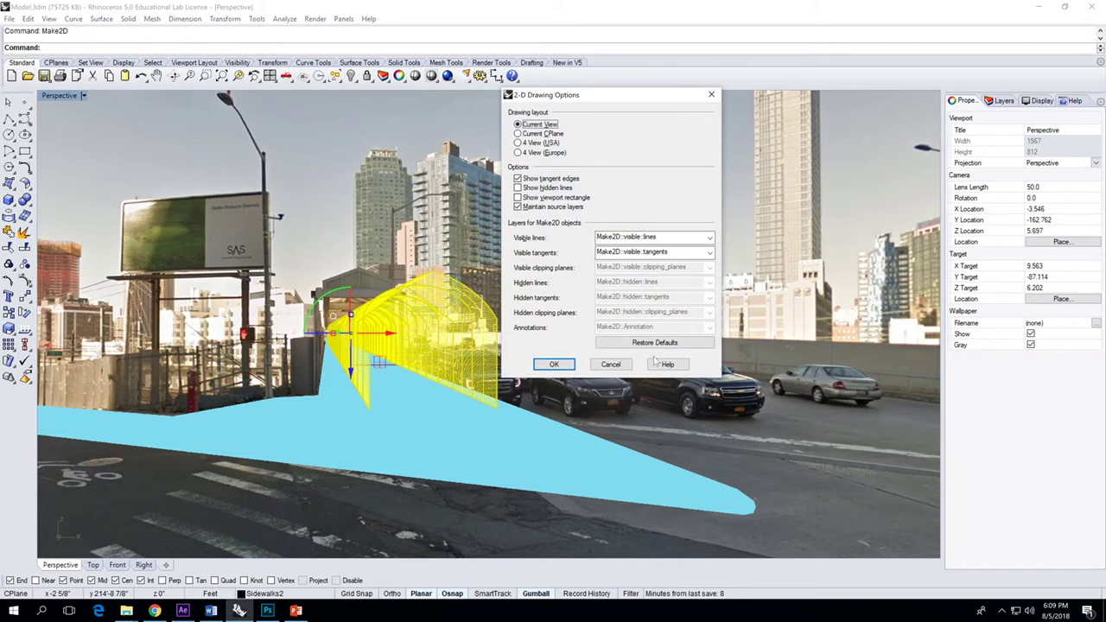
pyautogui.click(562, 366)
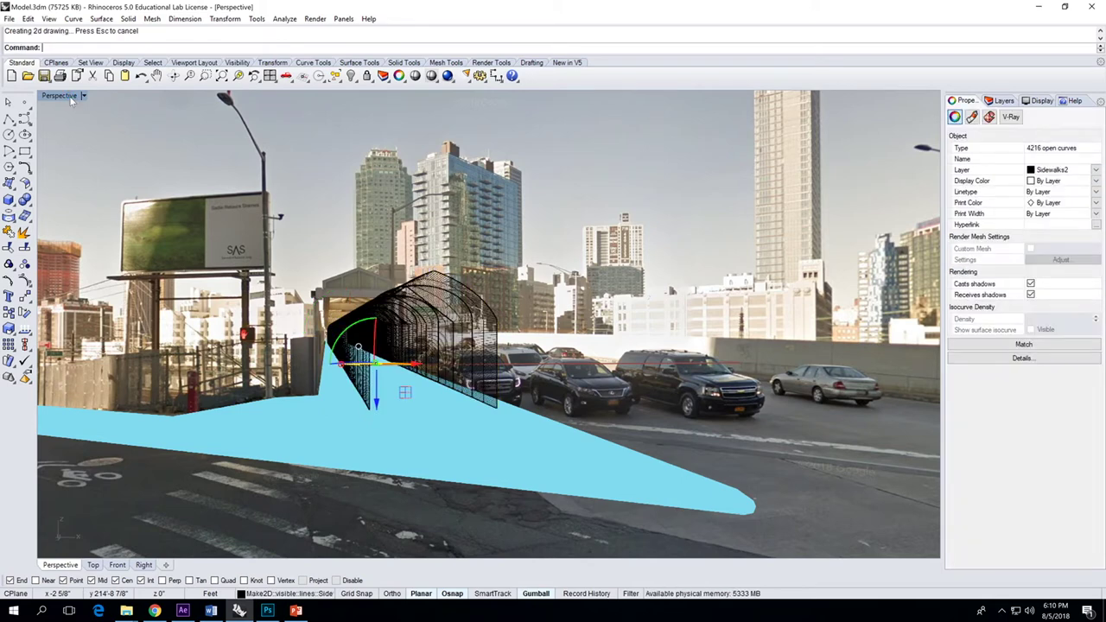
# Step: Return to the four-viewport layout and move the 2D drawing clear of the 3D model in the Top view
pyautogui.doubleClick(72, 98)
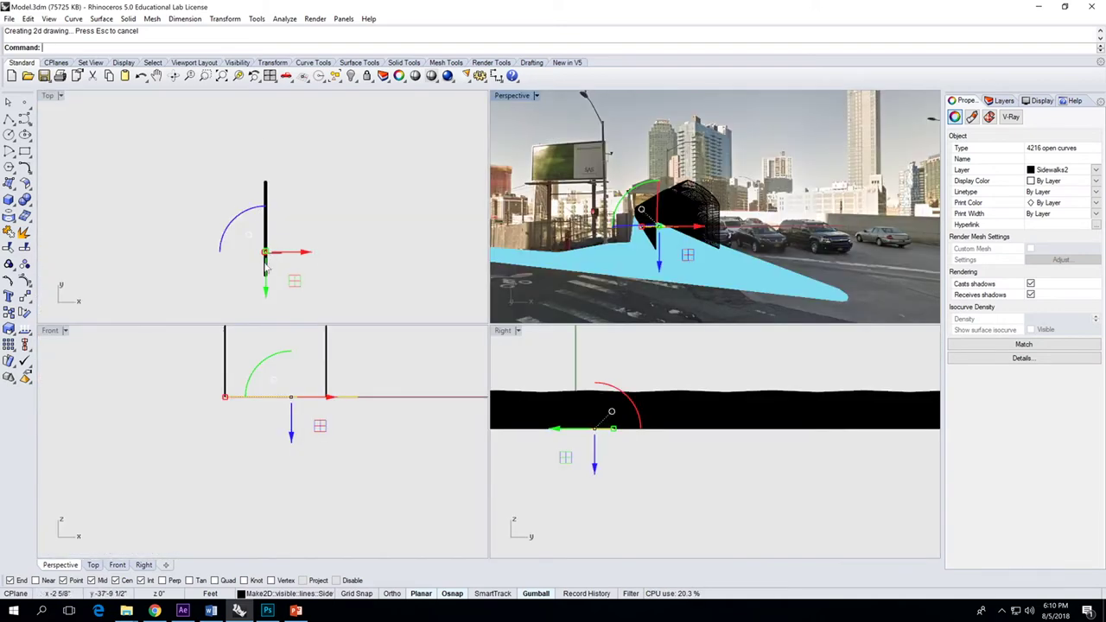
pyautogui.moveTo(275, 256); pyautogui.dragTo(246, 223, button='right')
pyautogui.scroll(5, 248, 223)
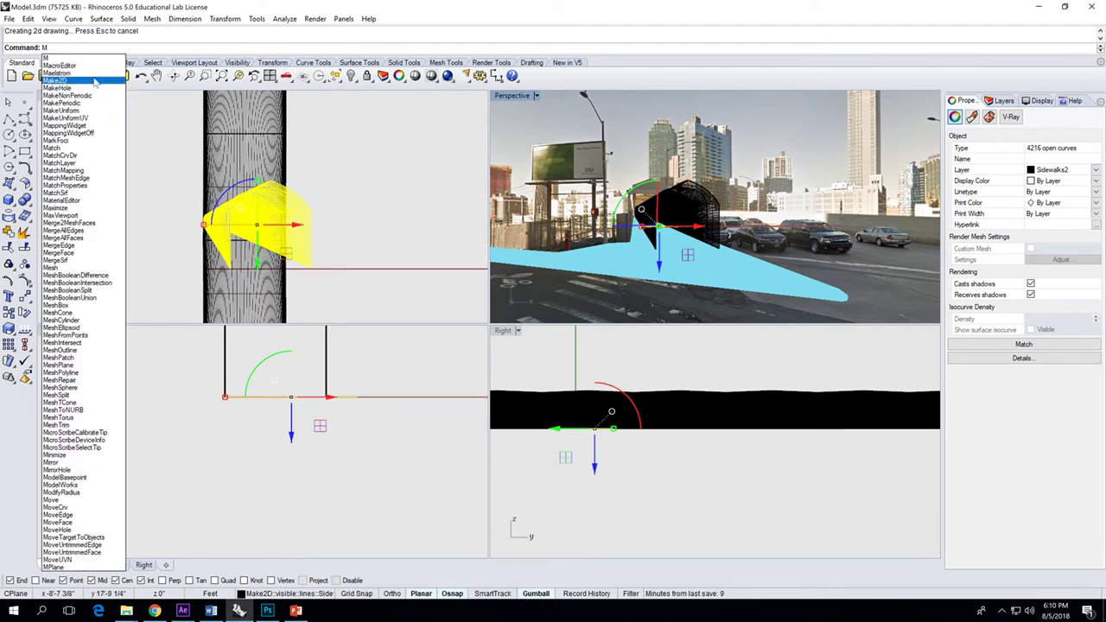
pyautogui.write('ove')
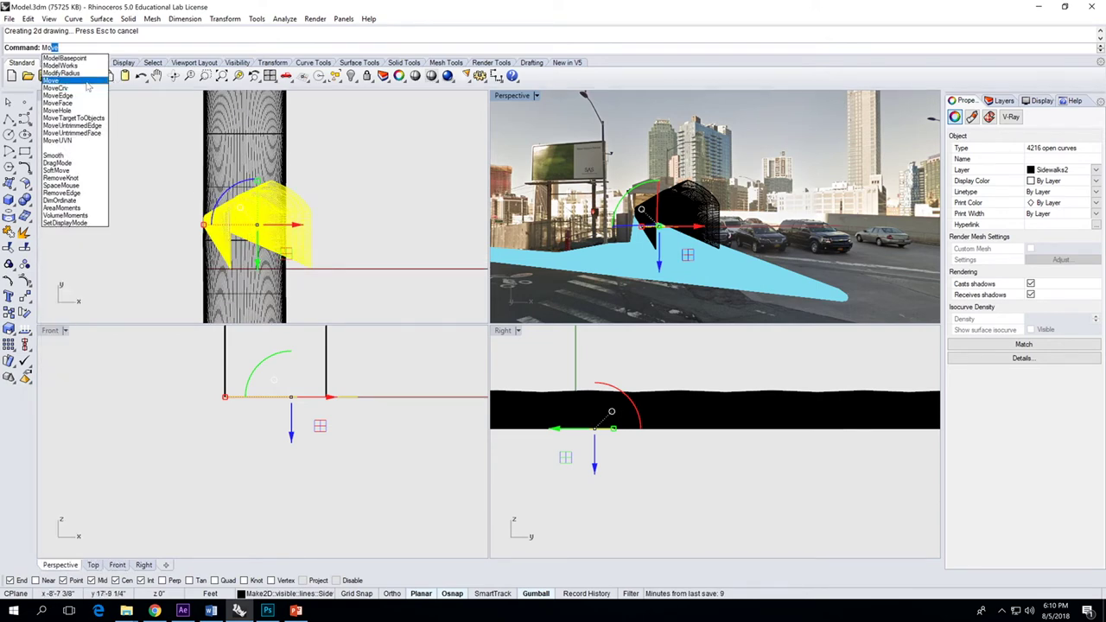
pyautogui.press('Return')
pyautogui.click(316, 257)
pyautogui.scroll(-2, 318, 259)
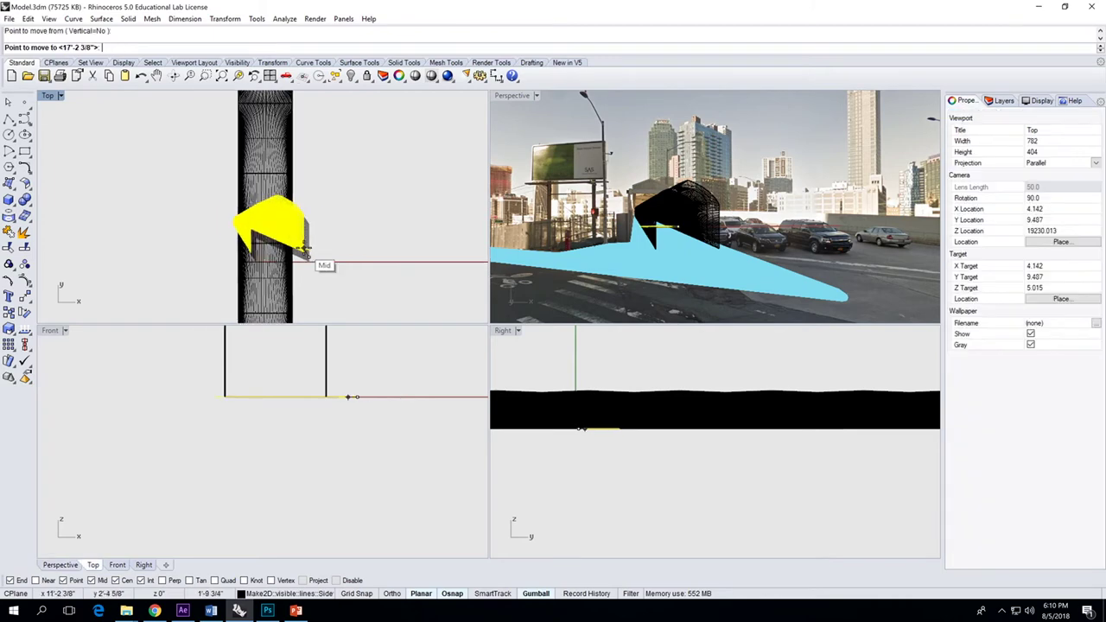
pyautogui.click(442, 259)
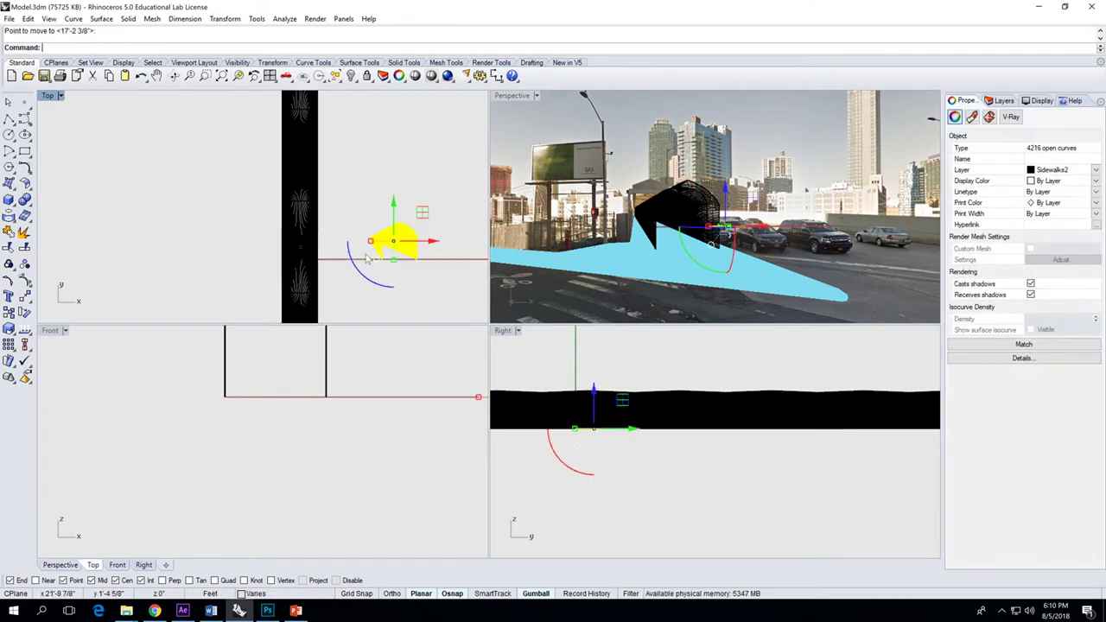
# Step: Export the selected 2D curves as the AutoCAD drawing Structure.dwg in the tutorialDTEQ folder, accepting the export options
pyautogui.scroll(2, 439, 261)
pyautogui.scroll(3, 439, 261)
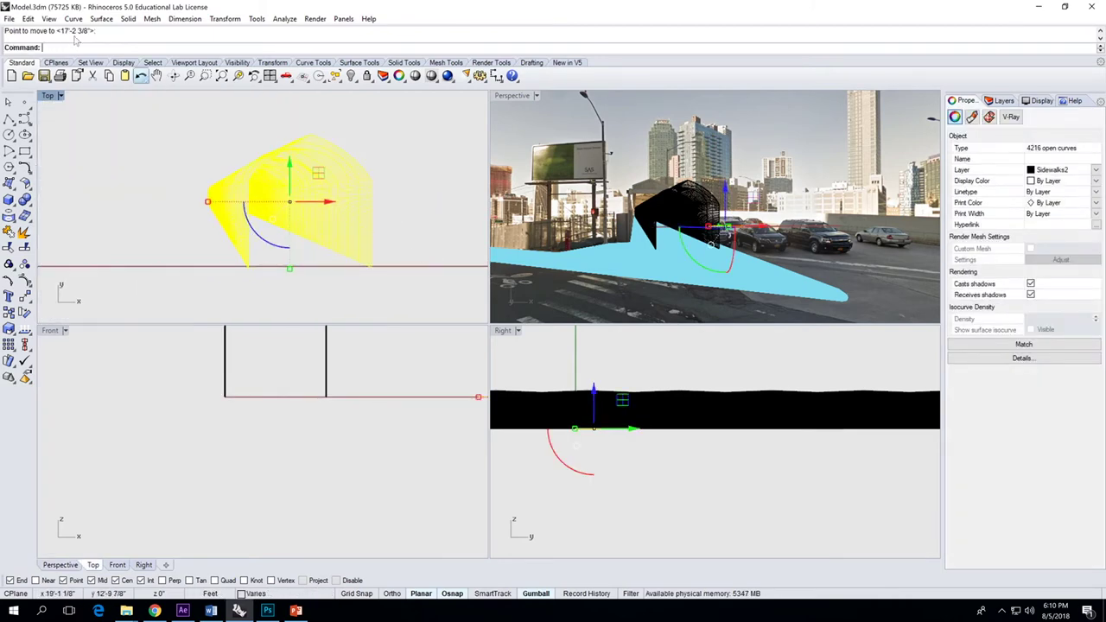
pyautogui.click(10, 19)
pyautogui.click(60, 174)
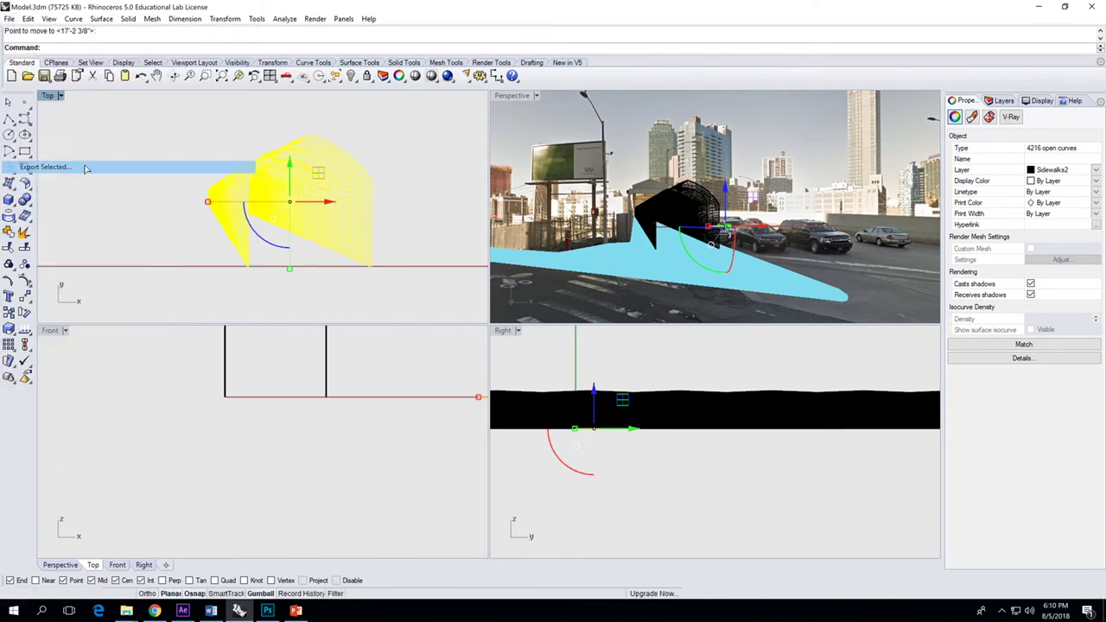
pyautogui.click(483, 274)
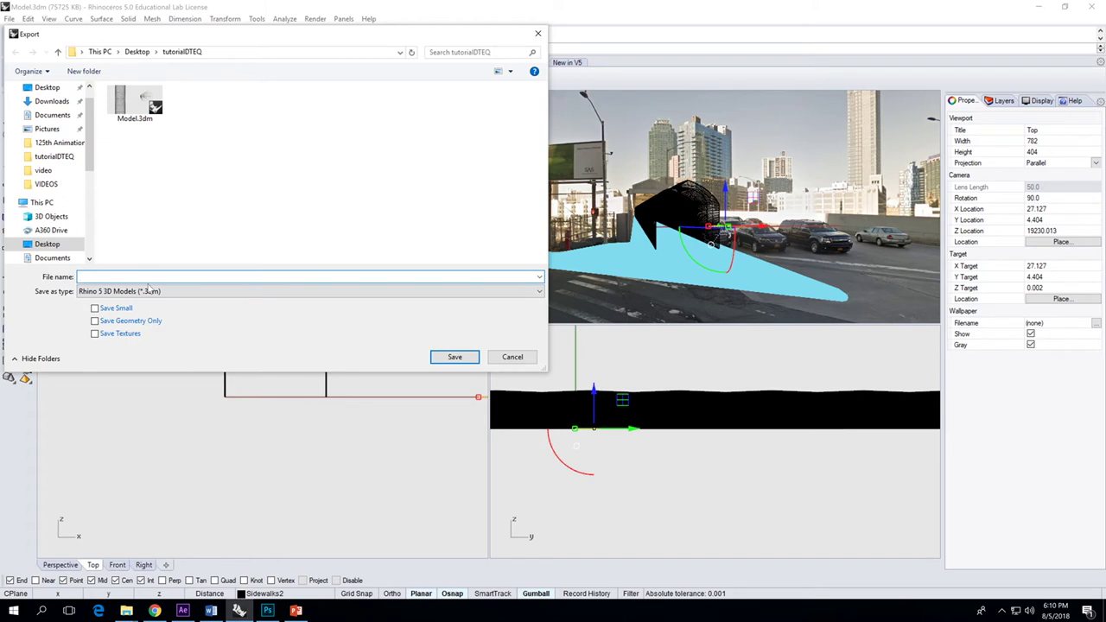
pyautogui.write('Structure')
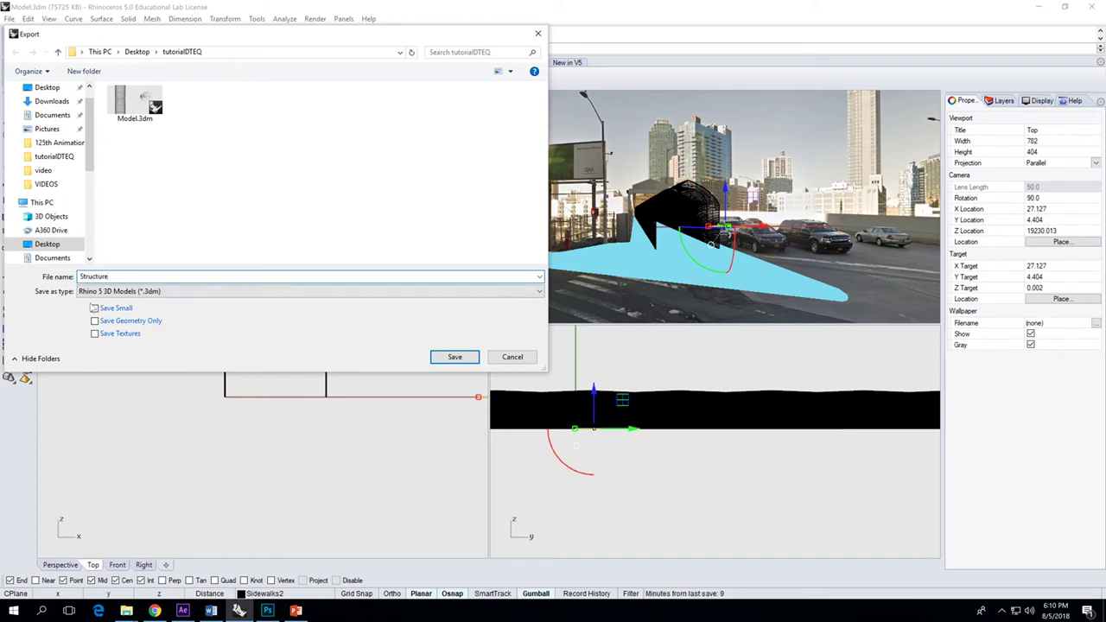
pyautogui.click(141, 294)
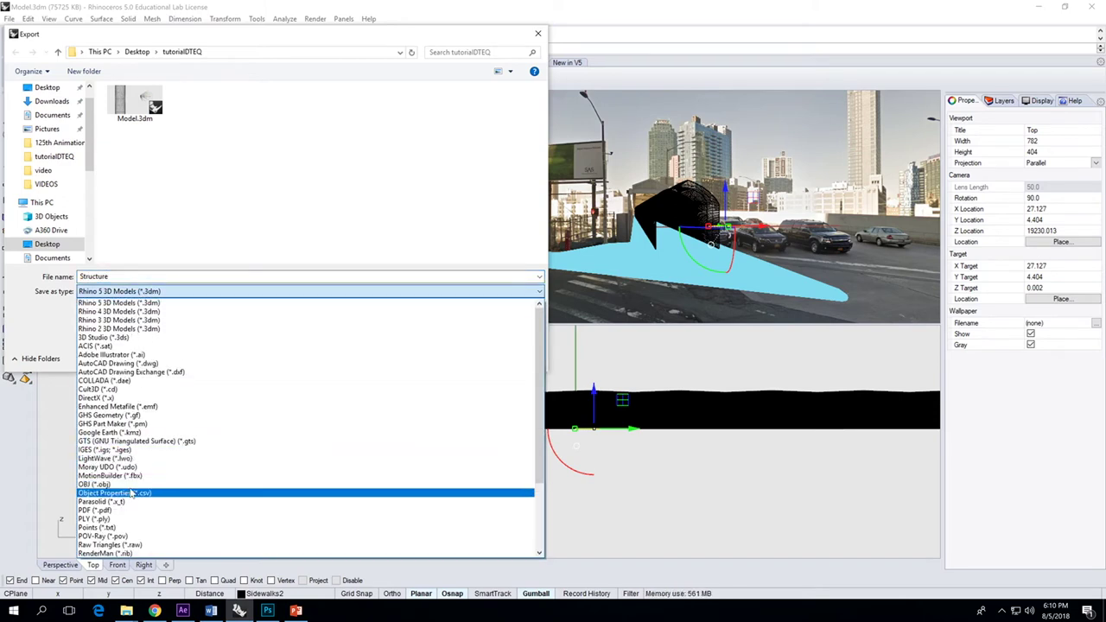
pyautogui.click(180, 364)
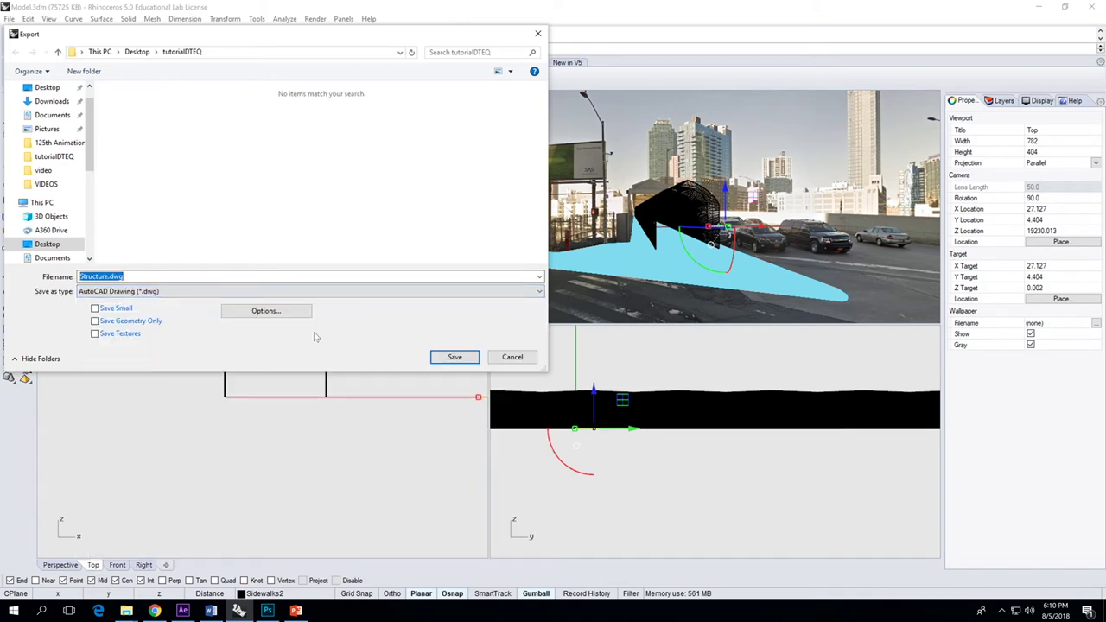
pyautogui.click(465, 358)
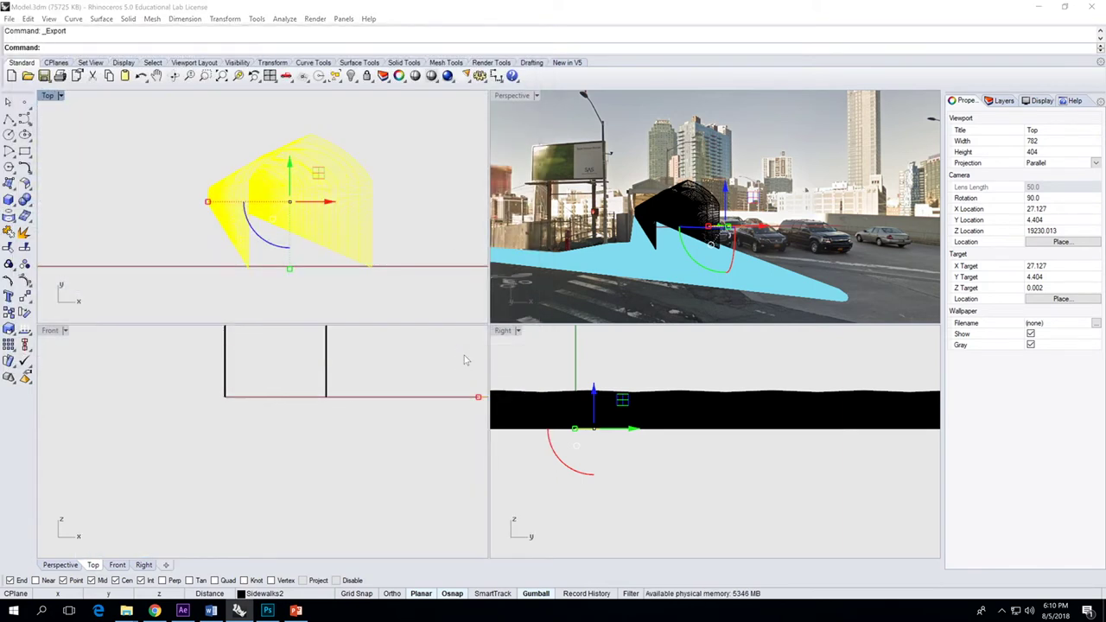
pyautogui.click(547, 334)
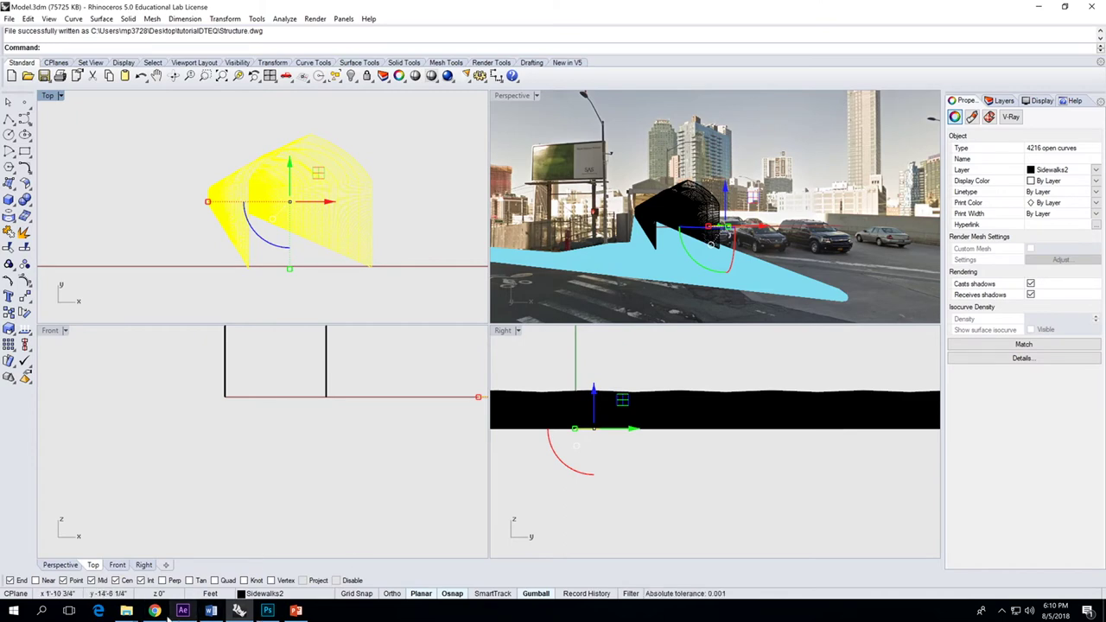
# Step: Open Capture.jpg from the tutorialDTEQ folder in Adobe Illustrator CC 2017
pyautogui.moveTo(126, 611)
pyautogui.click(54, 557)
pyautogui.rightClick(248, 156)
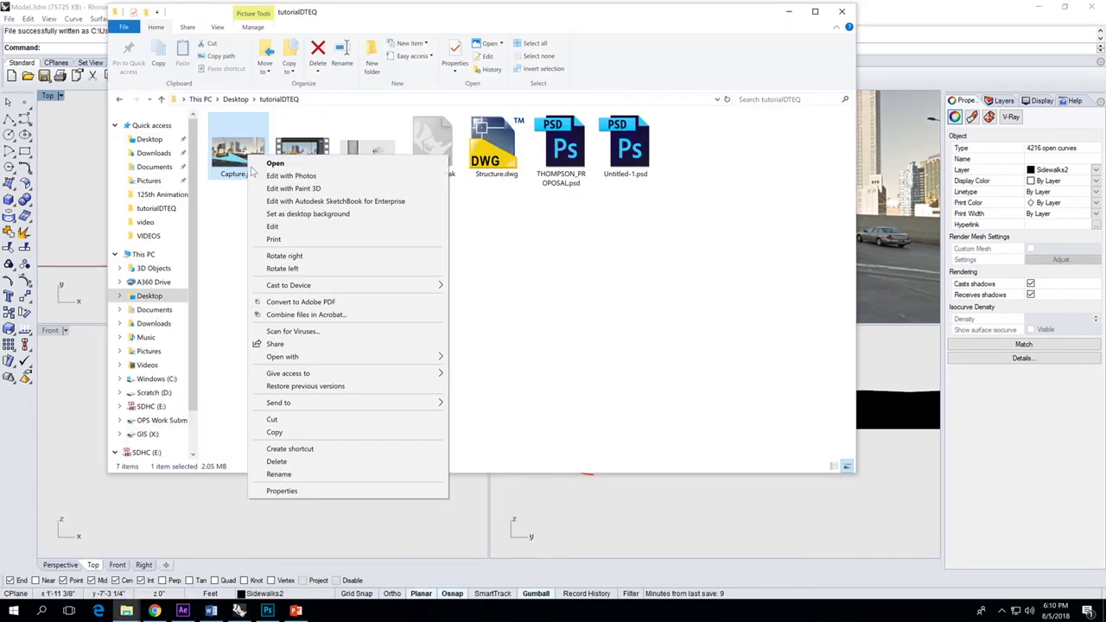
pyautogui.moveTo(422, 361)
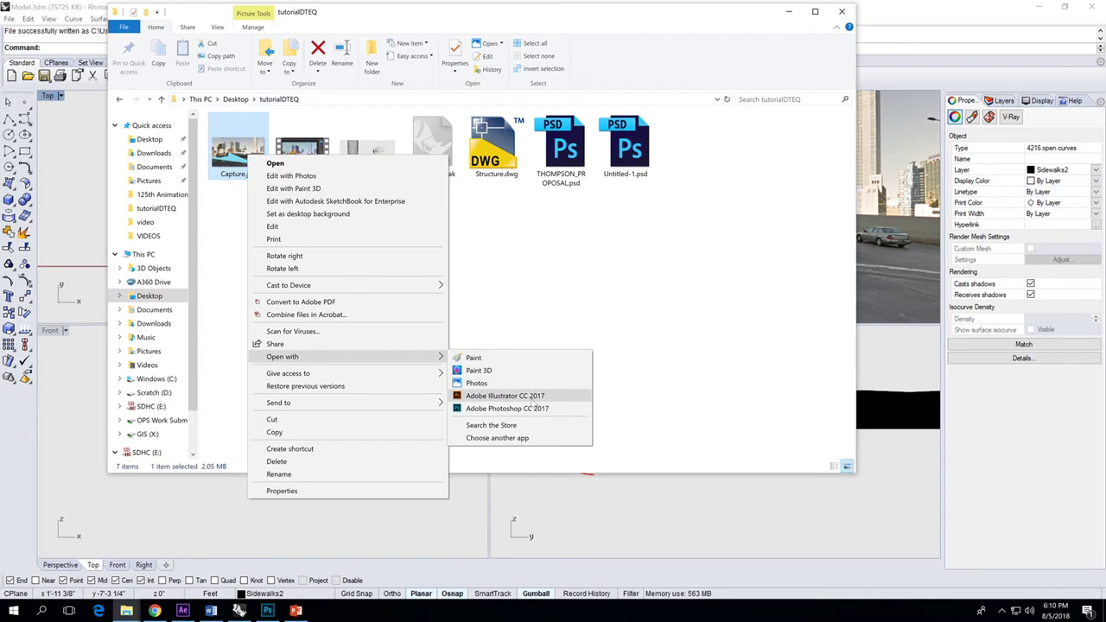
pyautogui.click(506, 395)
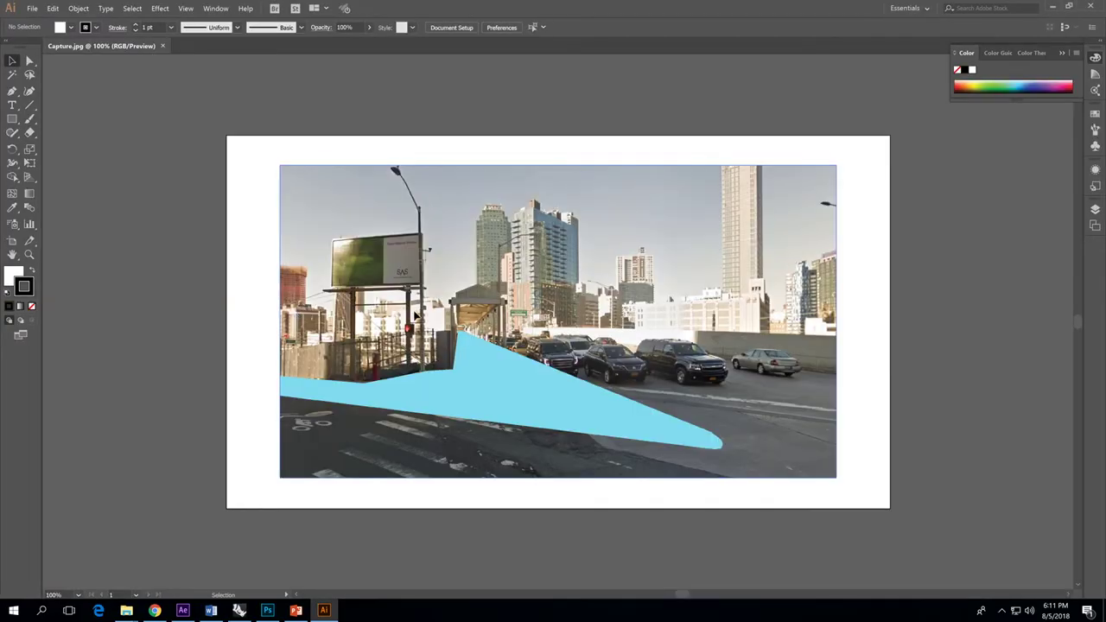
# Step: Align the street photo with the artboard's upper-left corner and scale it up to fill the artboard
pyautogui.moveTo(415, 315); pyautogui.dragTo(362, 286)
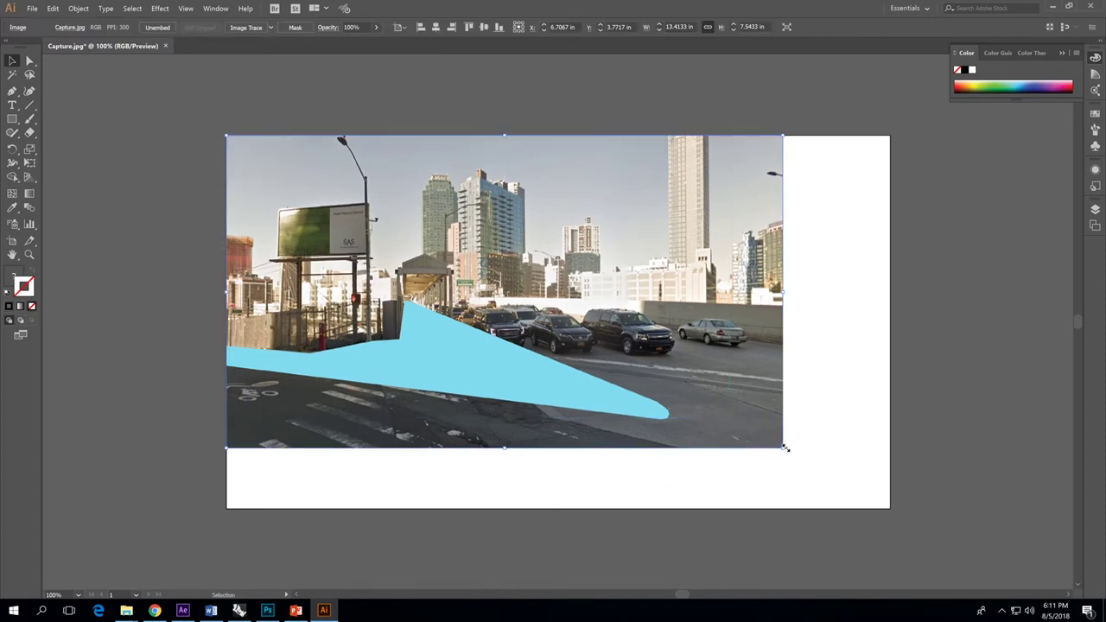
pyautogui.moveTo(785, 448); pyautogui.dragTo(934, 514)
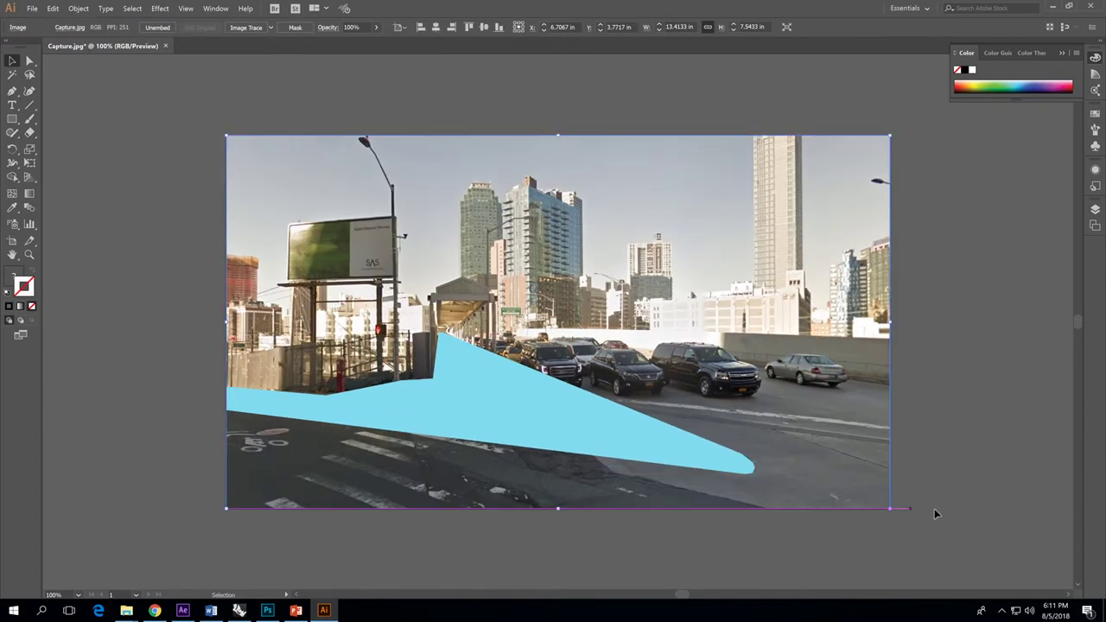
pyautogui.click(915, 479)
# Step: Place the exported Structure.dwg wireframe on top of the street photo
pyautogui.click(31, 8)
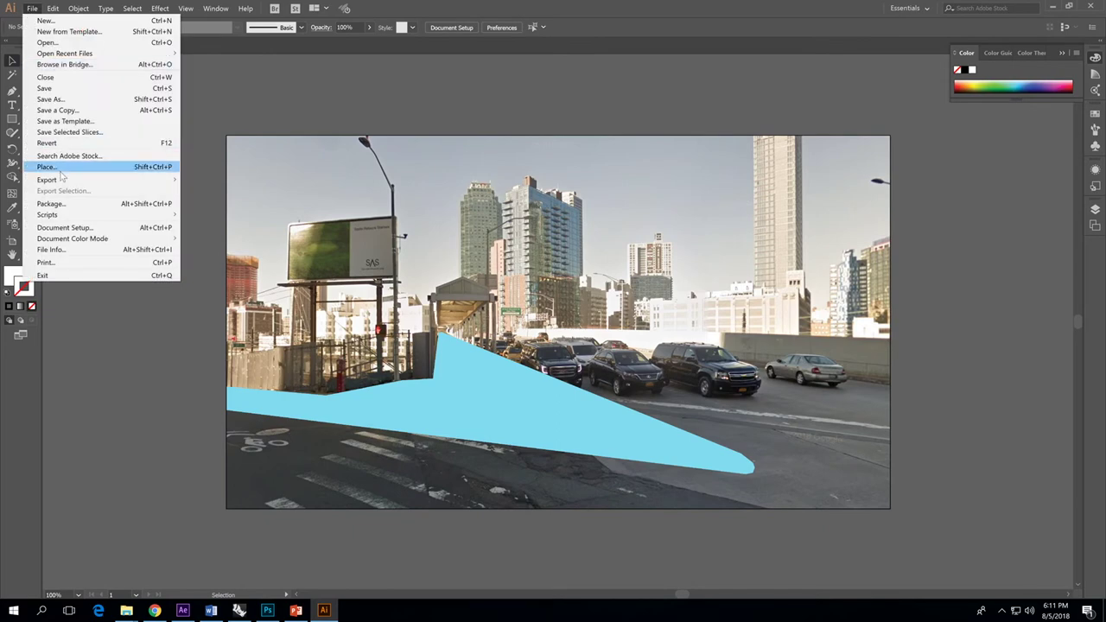
pyautogui.click(60, 170)
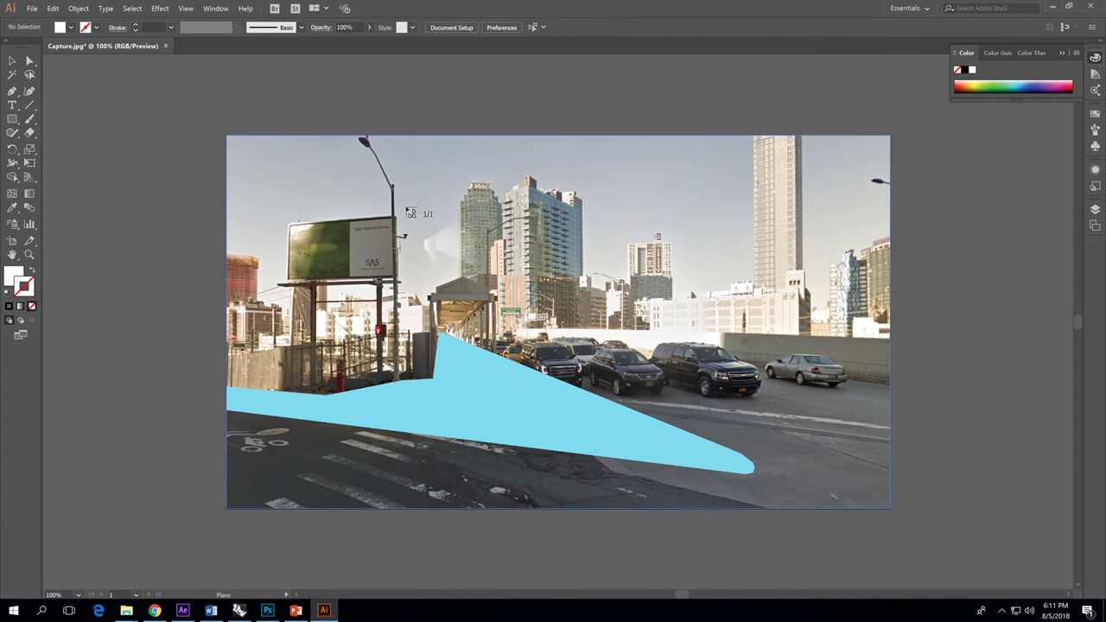
pyautogui.click(406, 208)
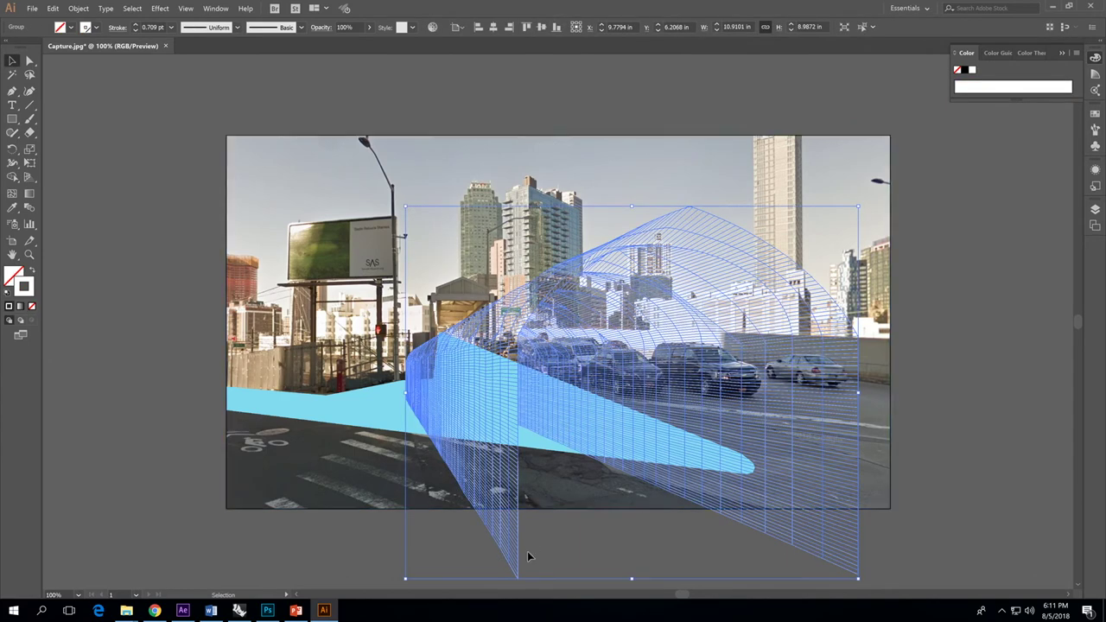
# Step: Scale the wireframe proportionally to about 3.96 × 3.26 in and move it over the far end of the blue path
pyautogui.moveTo(518, 586); pyautogui.dragTo(466, 382)
pyautogui.keyDown('alt'); pyautogui.scroll(-2, 681, 286); pyautogui.keyUp('alt')
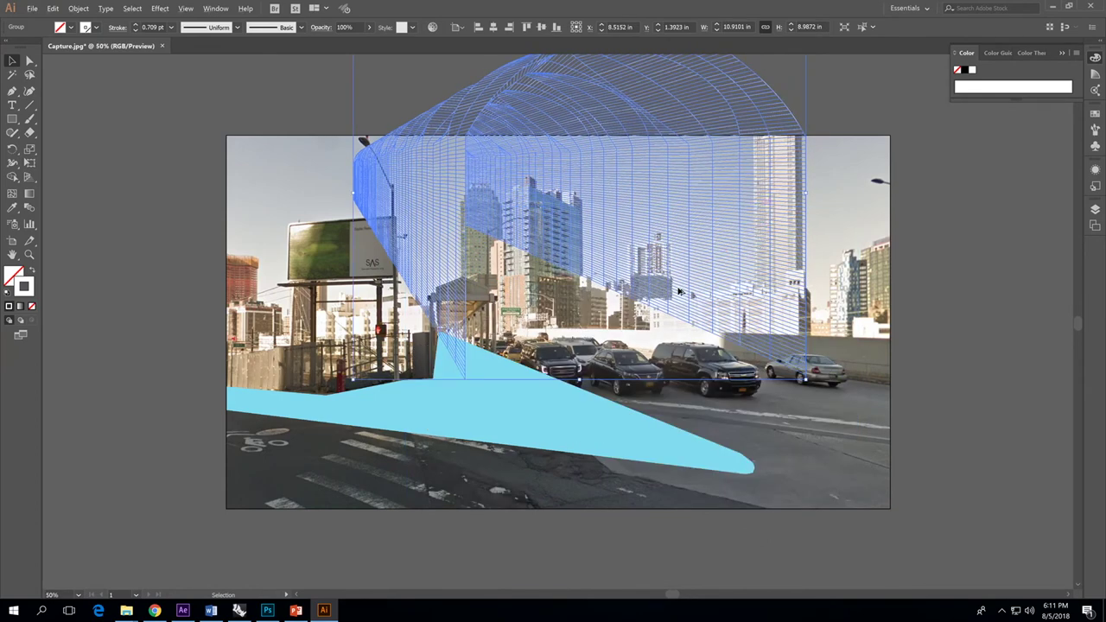
pyautogui.keyDown('shift'); pyautogui.moveTo(744, 145); pyautogui.dragTo(644, 226); pyautogui.keyUp('shift')
pyautogui.moveTo(627, 265); pyautogui.dragTo(668, 290)
pyautogui.keyDown('shift'); pyautogui.moveTo(685, 357); pyautogui.dragTo(651, 325); pyautogui.keyUp('shift')
pyautogui.keyDown('alt'); pyautogui.scroll(3, 615, 328); pyautogui.keyUp('alt')
pyautogui.moveTo(454, 159)
pyautogui.keyDown('shift'); pyautogui.mouseDown()
pyautogui.moveTo(440, 147)
pyautogui.moveTo(458, 166)
pyautogui.moveTo(450, 172)
pyautogui.mouseUp(); pyautogui.keyUp('shift')
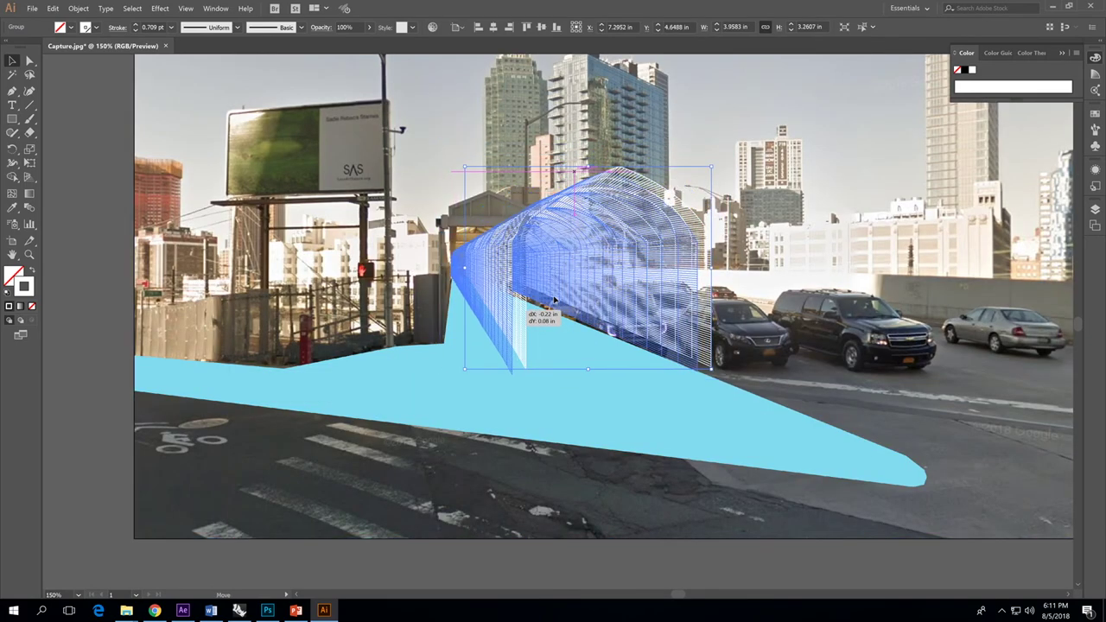
# Step: Shrink the wireframe further to about 2.71 × 2.23 in and align its base with the blue path's edges
pyautogui.keyDown('shift'); pyautogui.moveTo(695, 187); pyautogui.dragTo(662, 202); pyautogui.keyUp('shift')
pyautogui.moveTo(652, 286); pyautogui.dragTo(652, 251)
pyautogui.keyDown('shift'); pyautogui.moveTo(661, 374); pyautogui.dragTo(620, 359); pyautogui.keyUp('shift')
pyautogui.moveTo(491, 313); pyautogui.dragTo(493, 306)
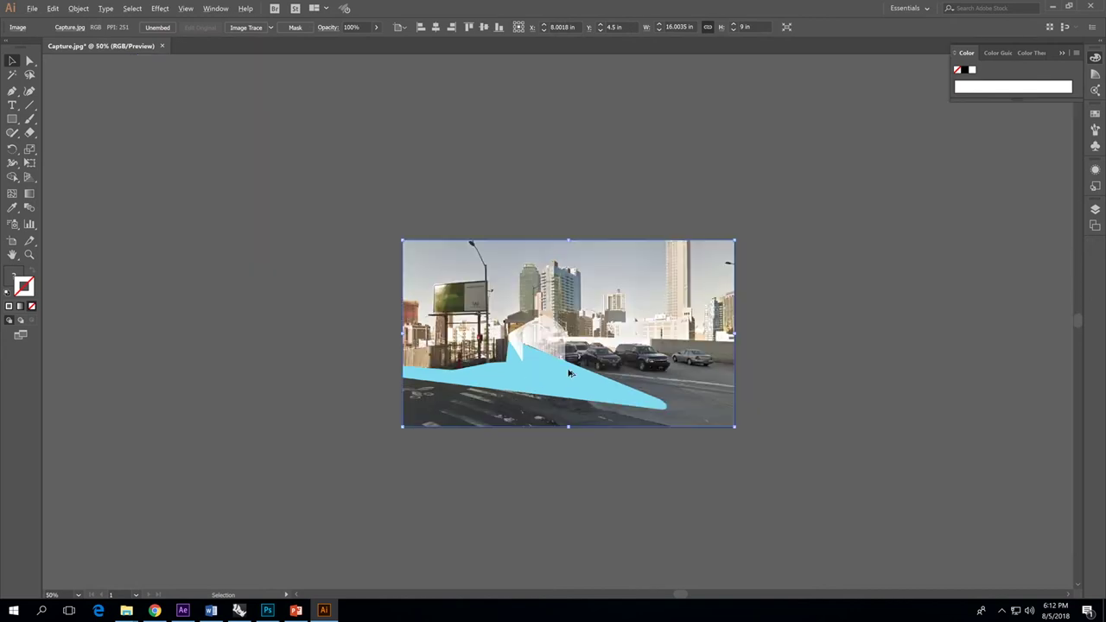
# Step: Reduce the wireframe slightly to about 2.57 × 2.12 in and deselect it
pyautogui.keyDown('alt'); pyautogui.scroll(1, 569, 373); pyautogui.keyUp('alt')
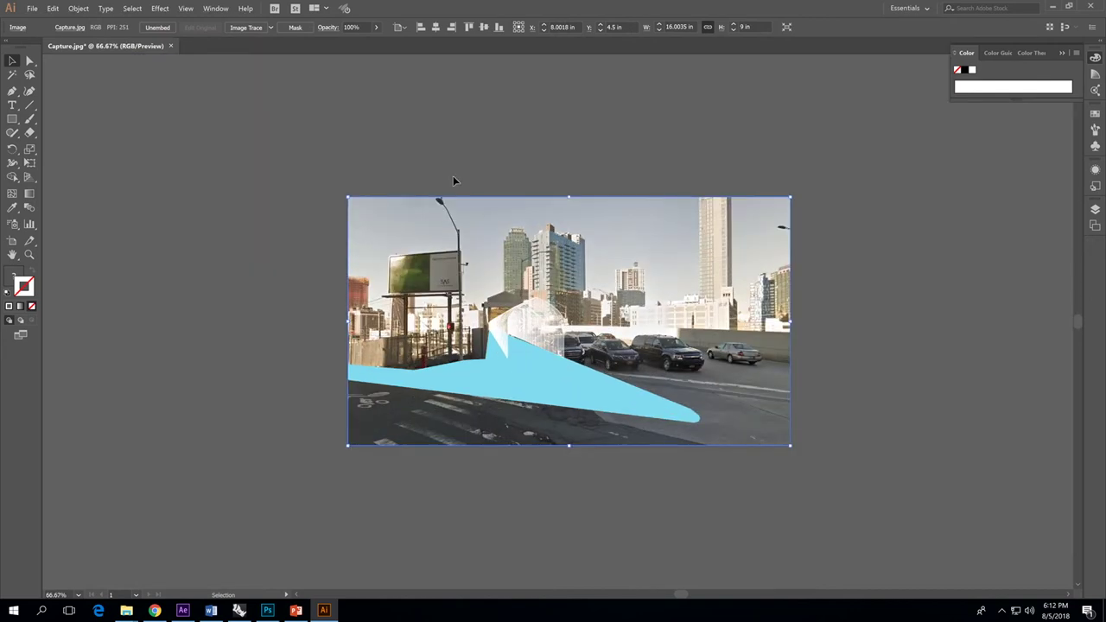
pyautogui.click(557, 336)
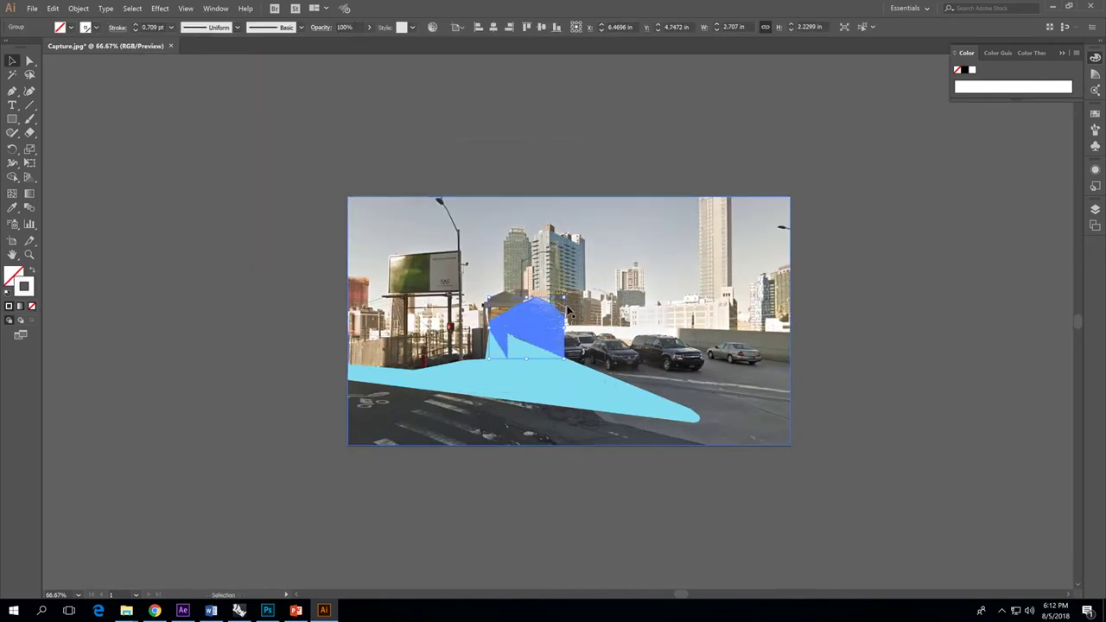
pyautogui.moveTo(567, 306); pyautogui.dragTo(563, 309)
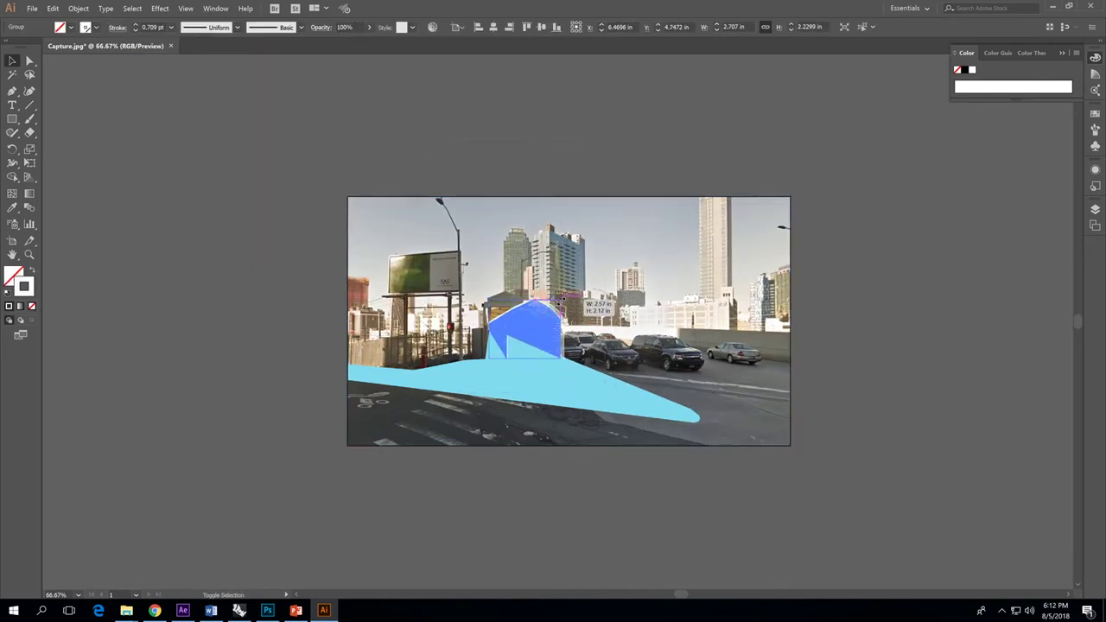
pyautogui.click(579, 162)
# Step: Recolor the wireframe's stroke to orange, hex ffa500, and check the result against the photo
pyautogui.keyDown('alt'); pyautogui.scroll(1, 533, 339); pyautogui.keyUp('alt')
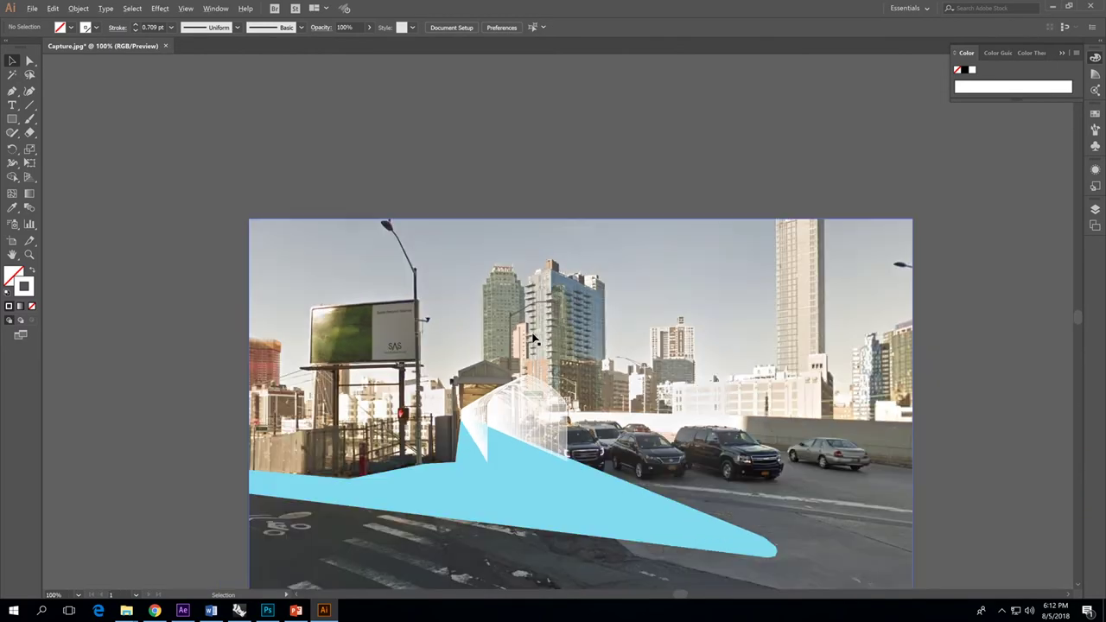
pyautogui.click(495, 447)
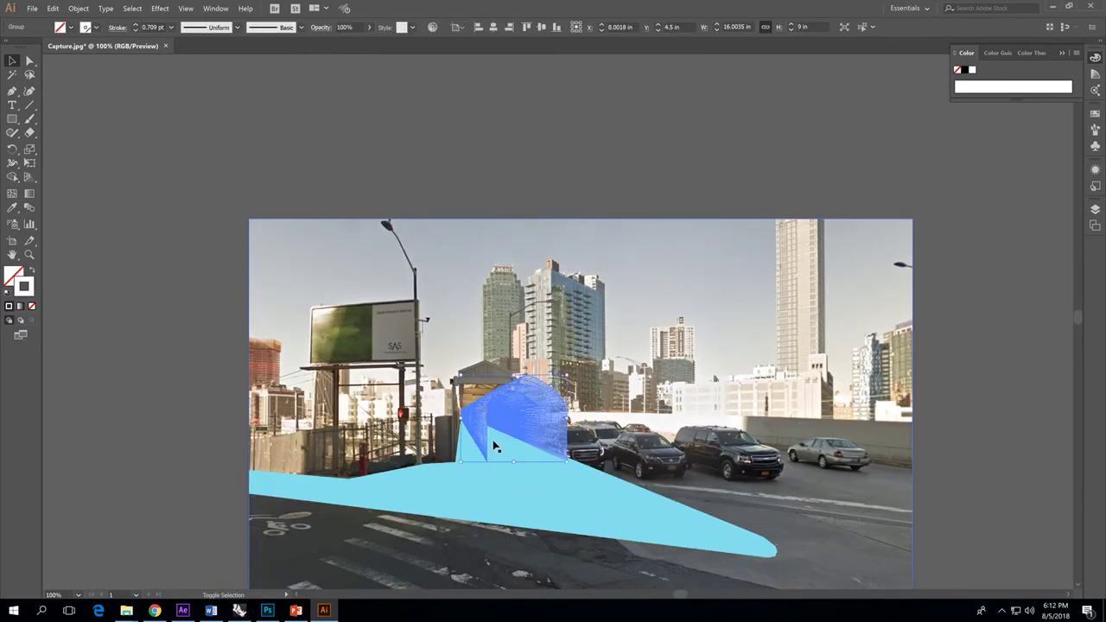
pyautogui.doubleClick(22, 290)
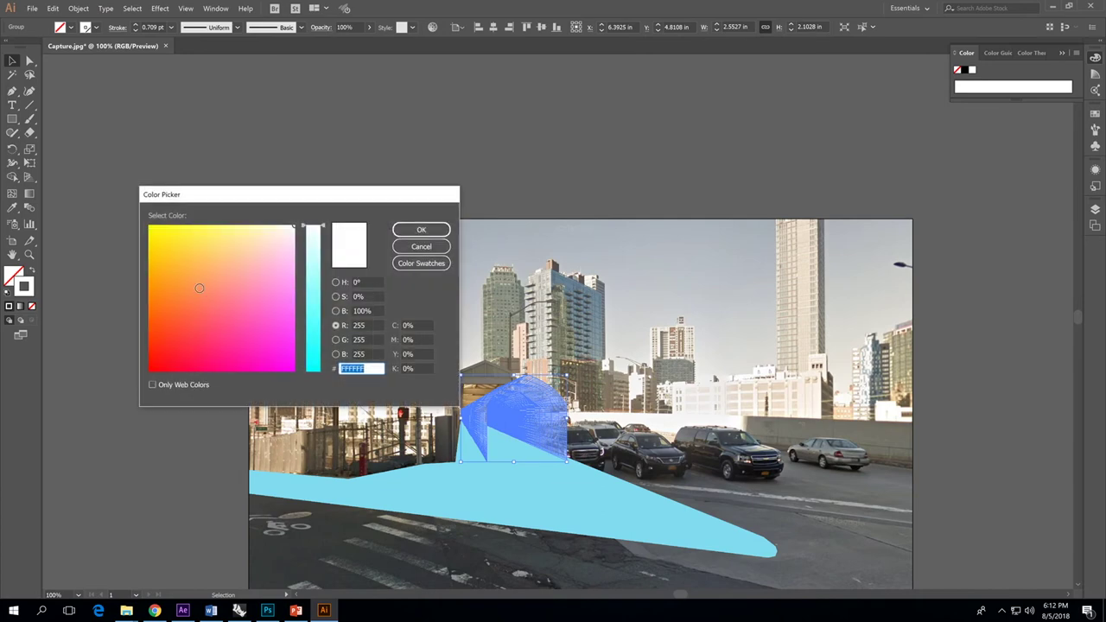
pyautogui.write('ffa500')
pyautogui.click(421, 229)
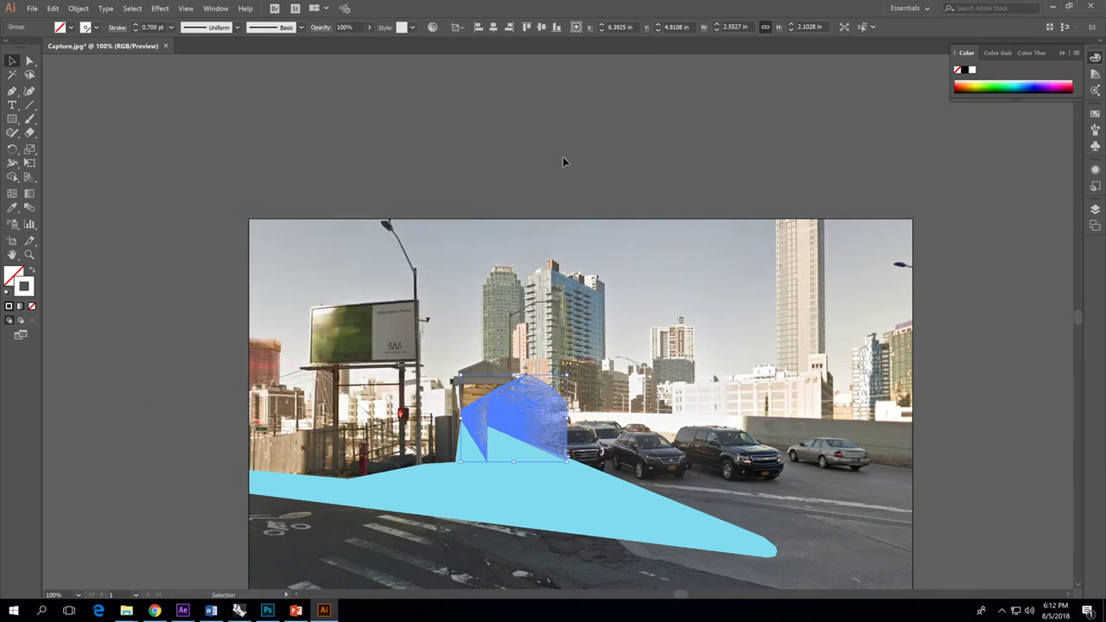
pyautogui.click(562, 160)
pyautogui.keyDown('alt'); pyautogui.scroll(2, 521, 421); pyautogui.keyUp('alt')
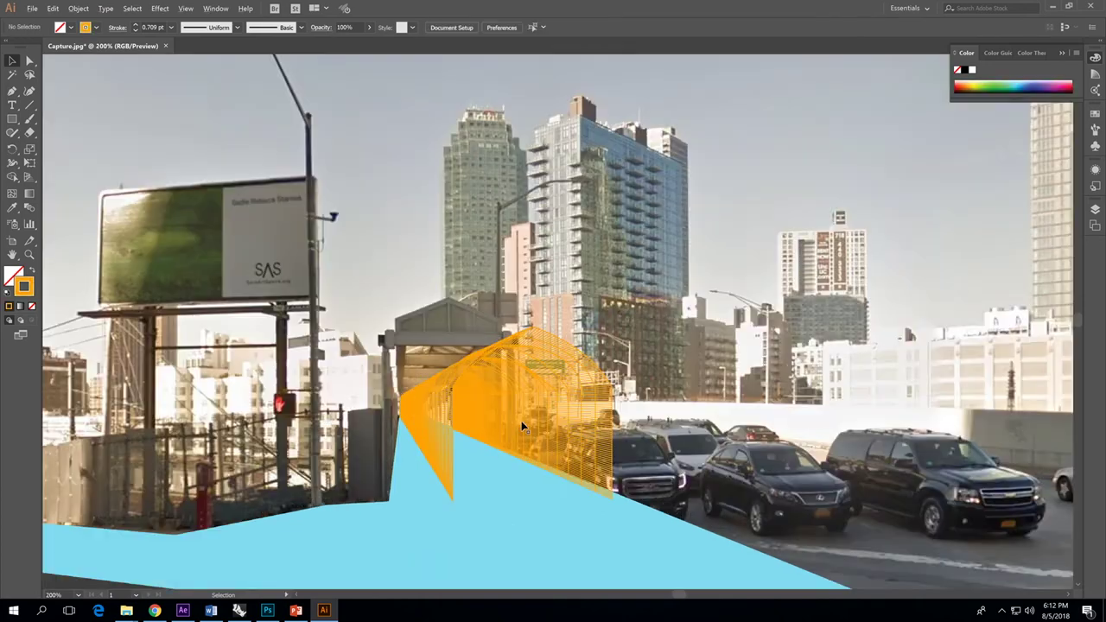
pyautogui.keyDown('alt'); pyautogui.scroll(-2, 480, 419); pyautogui.keyUp('alt')
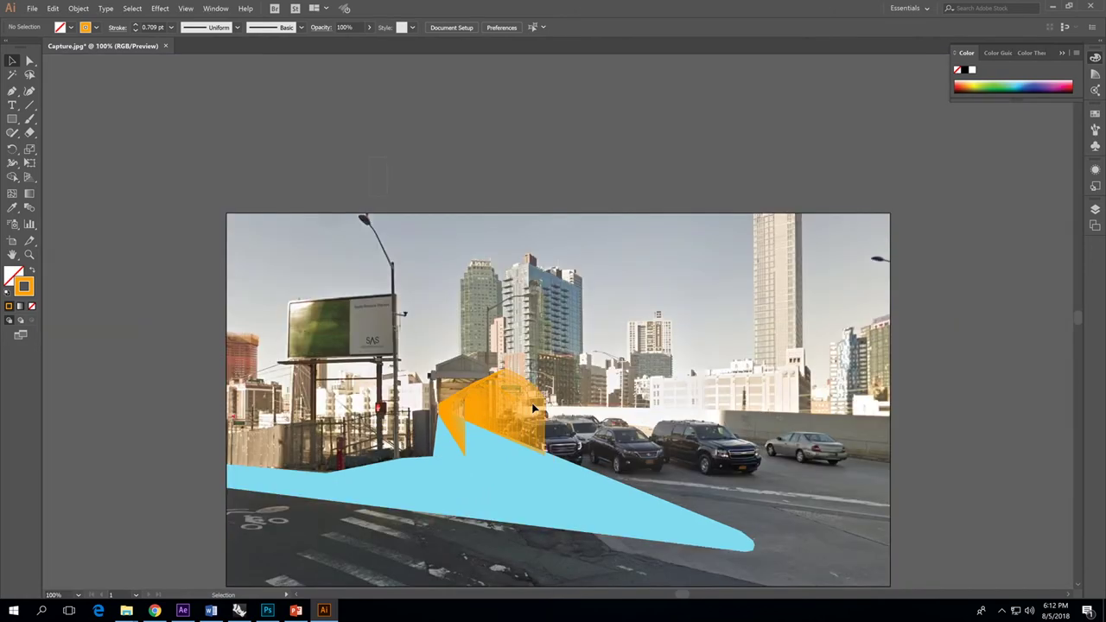
# Step: Select only the wireframe without the photo and set its stroke weight to 0.5 pt
pyautogui.hotkey('ctrl', 'a')
pyautogui.keyDown('shift'); pyautogui.click(671, 453); pyautogui.keyUp('shift')
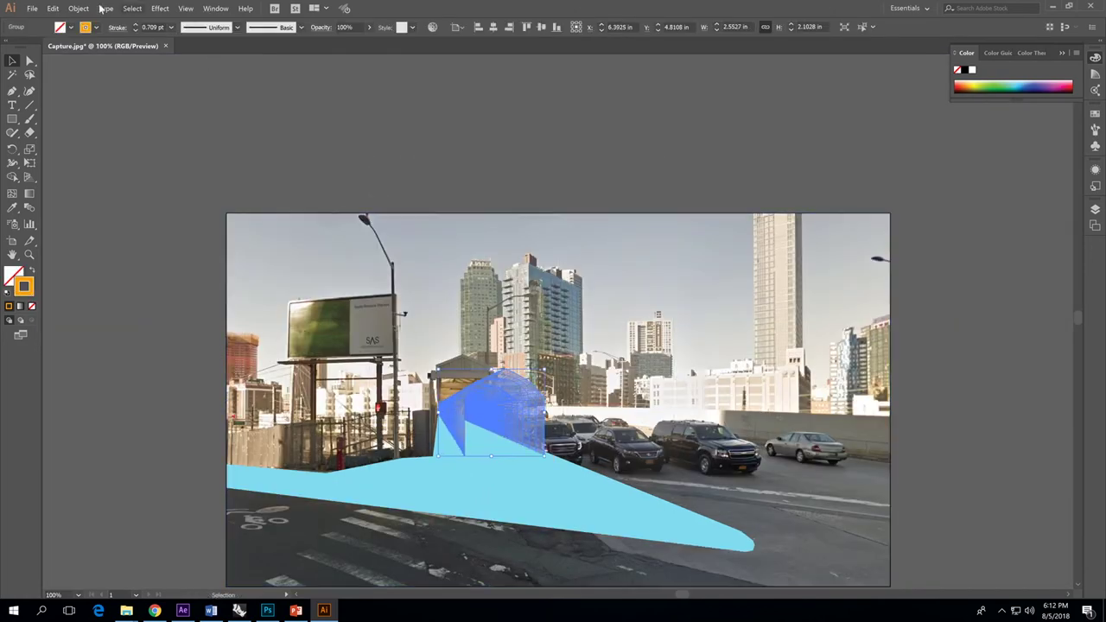
pyautogui.click(170, 29)
pyautogui.click(190, 54)
pyautogui.click(567, 201)
pyautogui.keyDown('alt'); pyautogui.scroll(3, 512, 438); pyautogui.keyUp('alt')
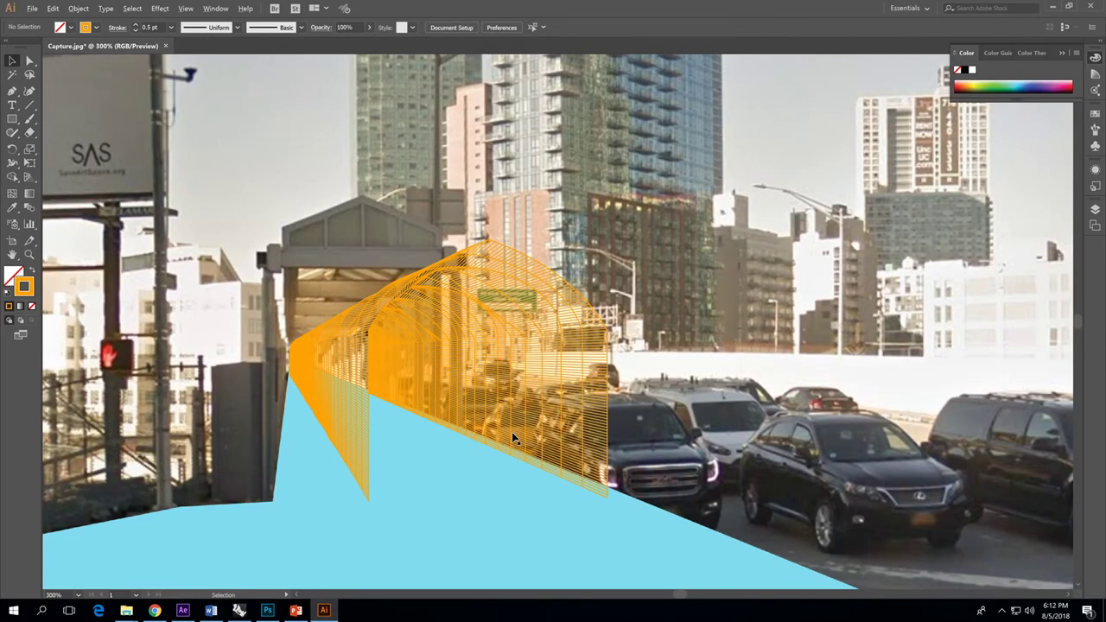
pyautogui.keyDown('alt'); pyautogui.scroll(-3, 511, 438); pyautogui.keyUp('alt')
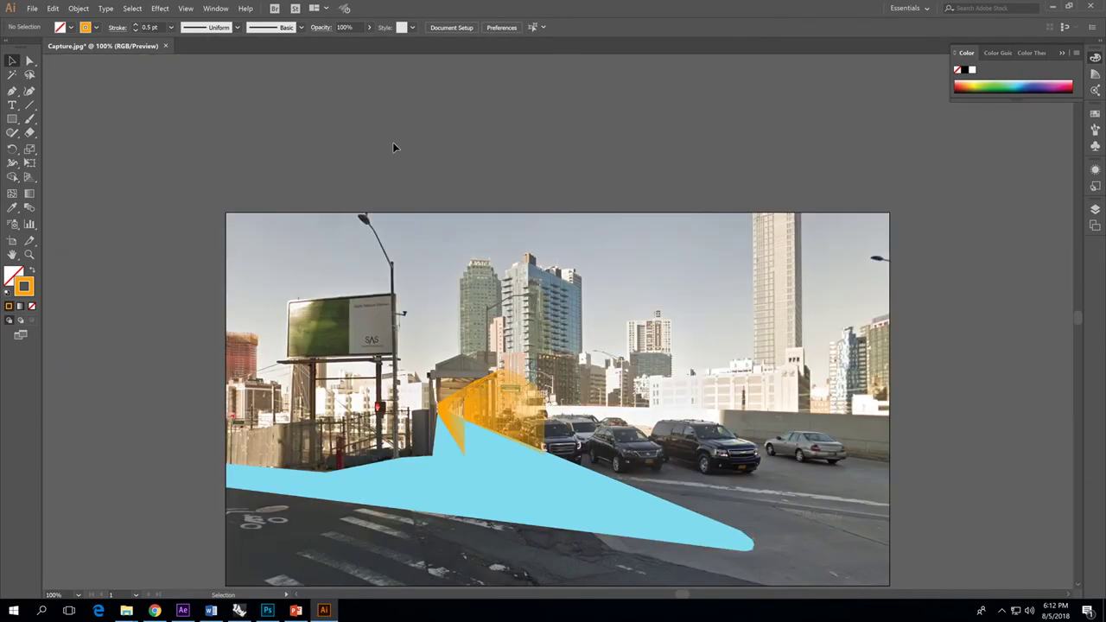
# Step: Delete the street photo and save the remaining wireframe as Structure in Adobe Illustrator format with the default Illustrator CC options
pyautogui.click(537, 267)
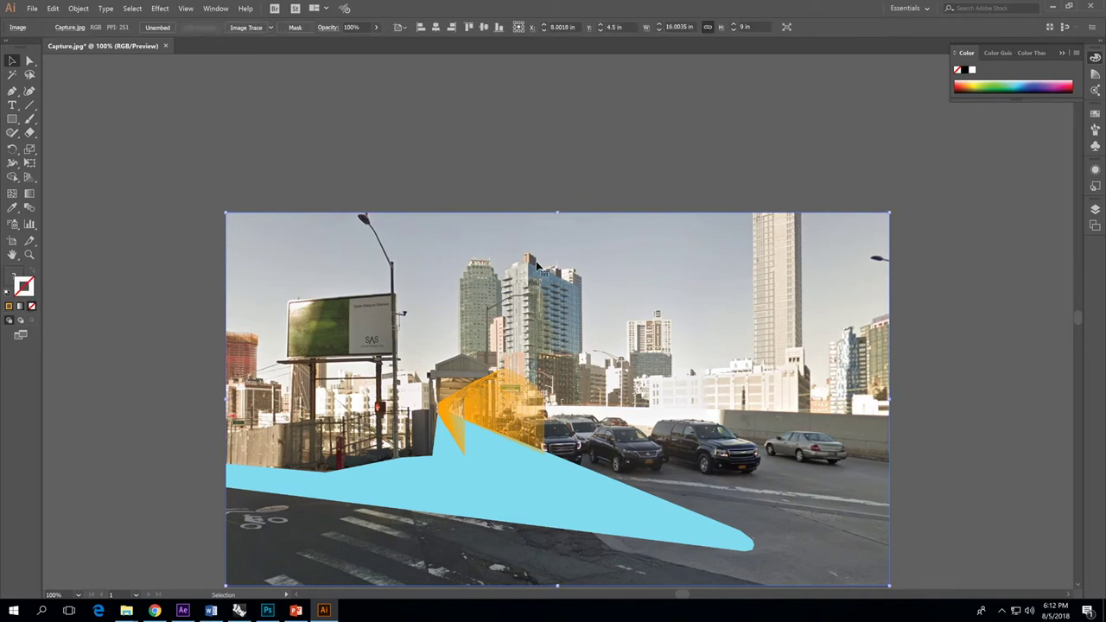
pyautogui.press('Delete')
pyautogui.click(32, 9)
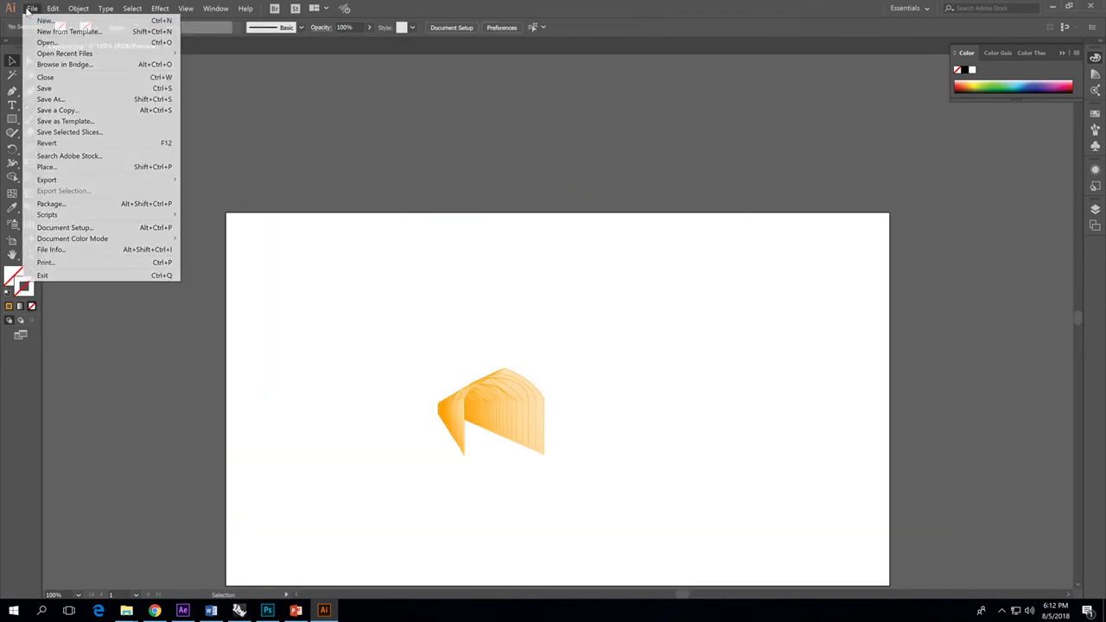
pyautogui.click(88, 101)
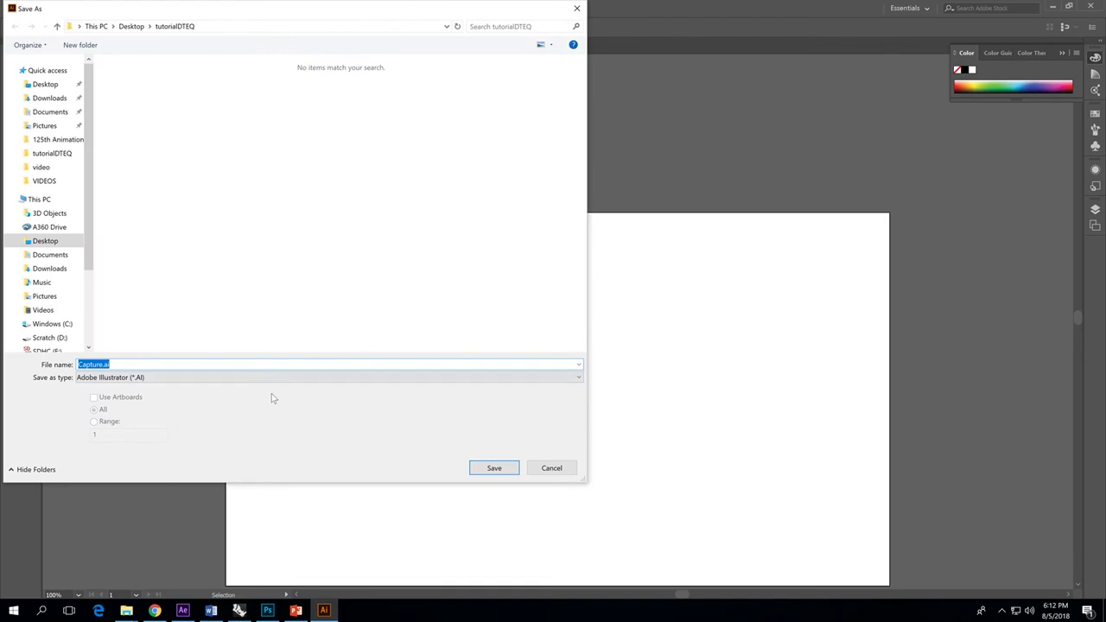
pyautogui.write('S')
pyautogui.press('BackSpace')
pyautogui.write('Struc')
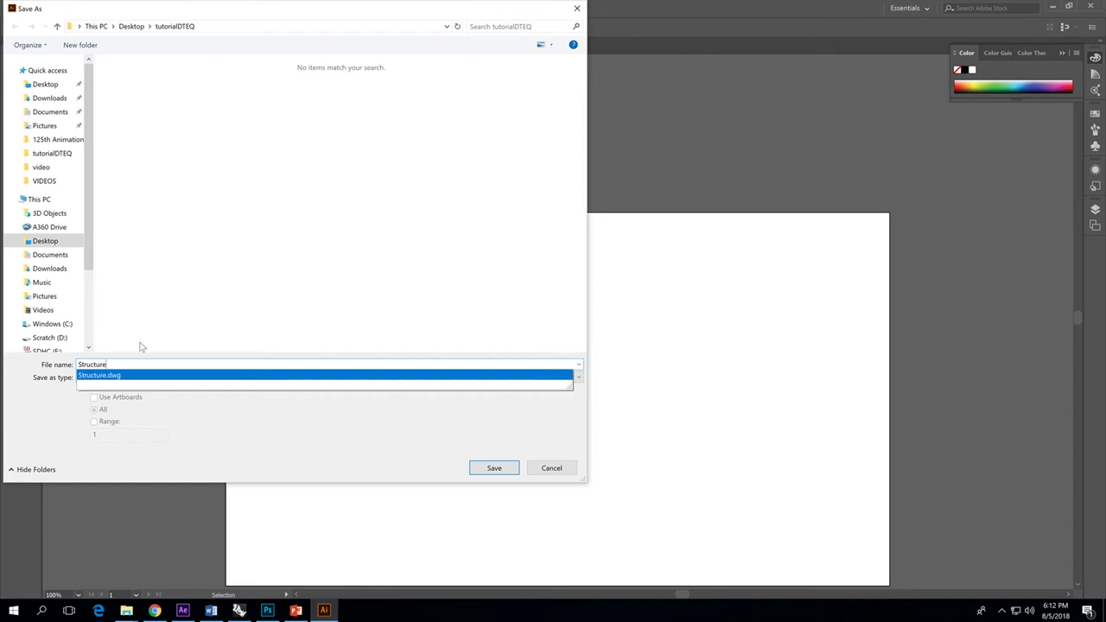
pyautogui.click(111, 375)
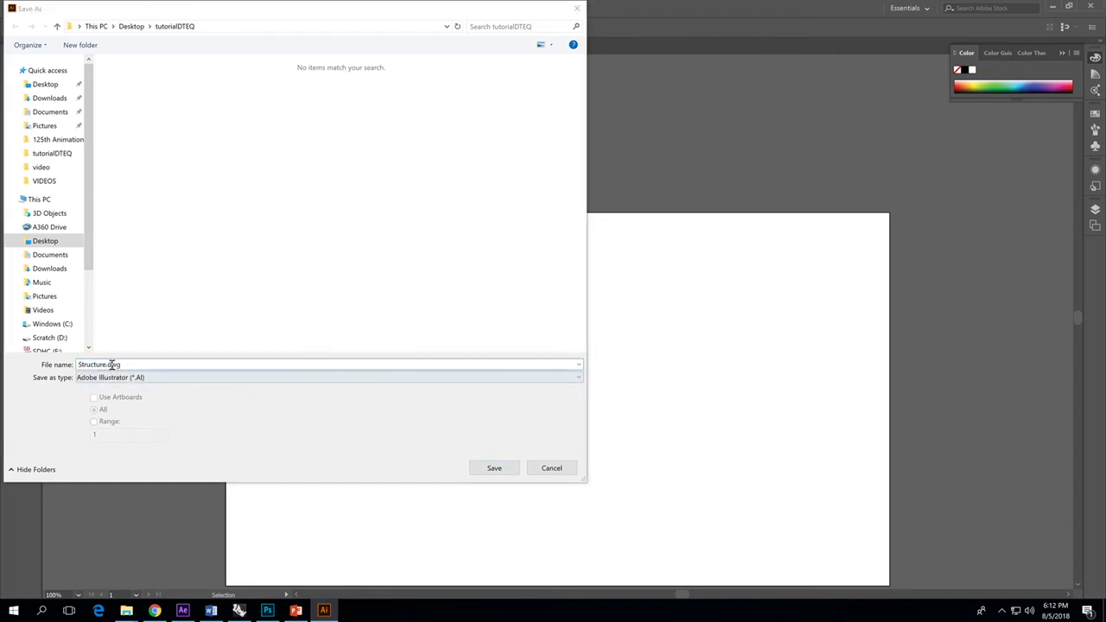
pyautogui.moveTo(108, 364); pyautogui.dragTo(139, 365)
pyautogui.press('BackSpace')
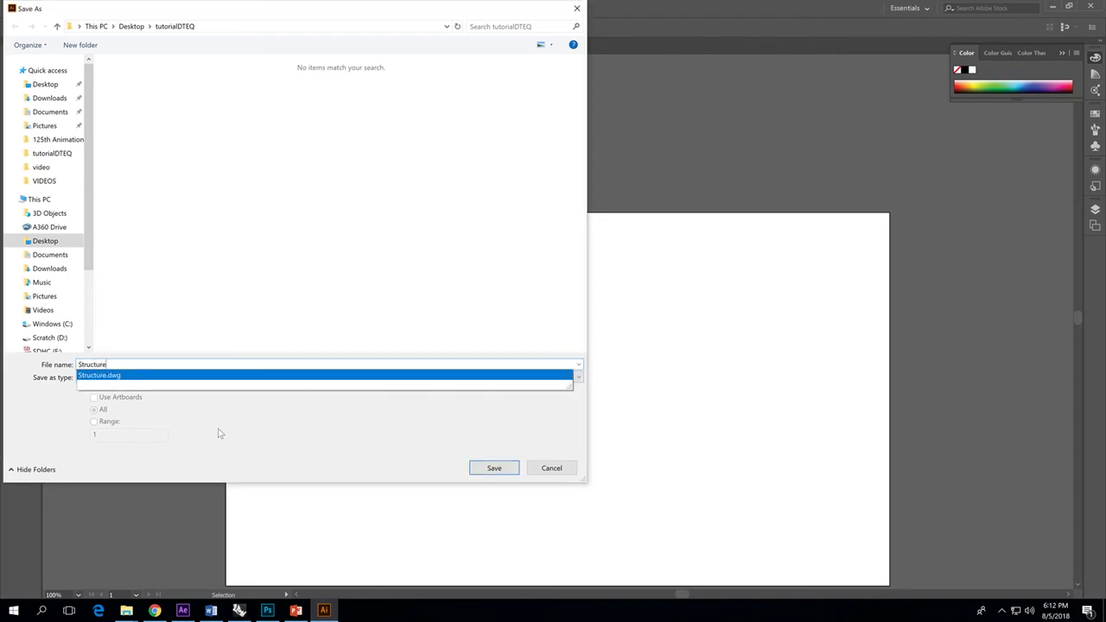
pyautogui.click(435, 451)
pyautogui.click(504, 469)
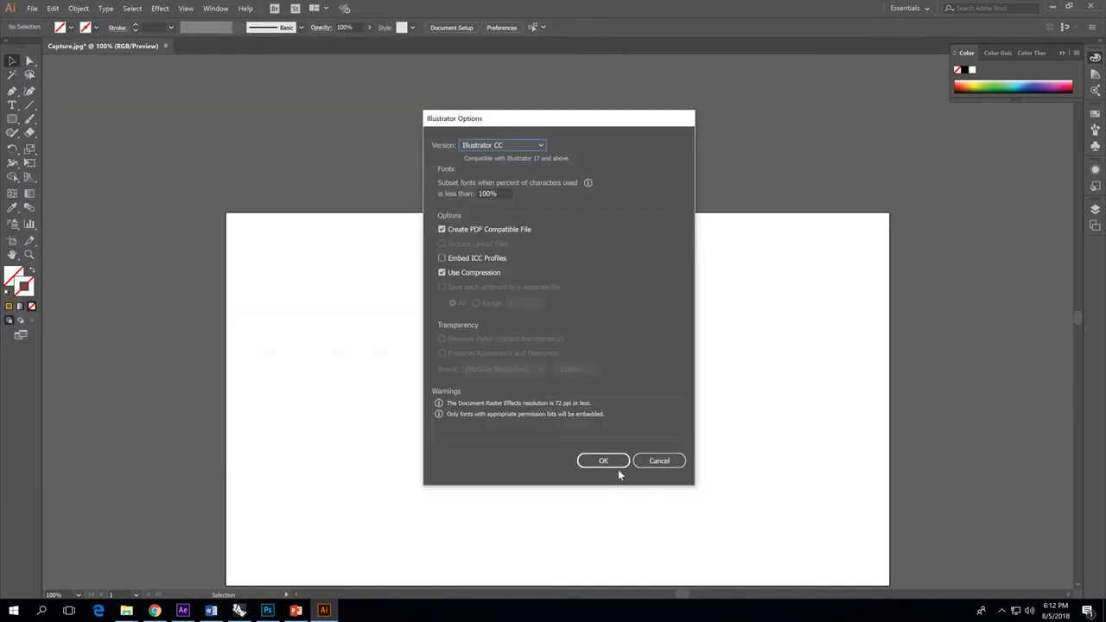
pyautogui.click(614, 462)
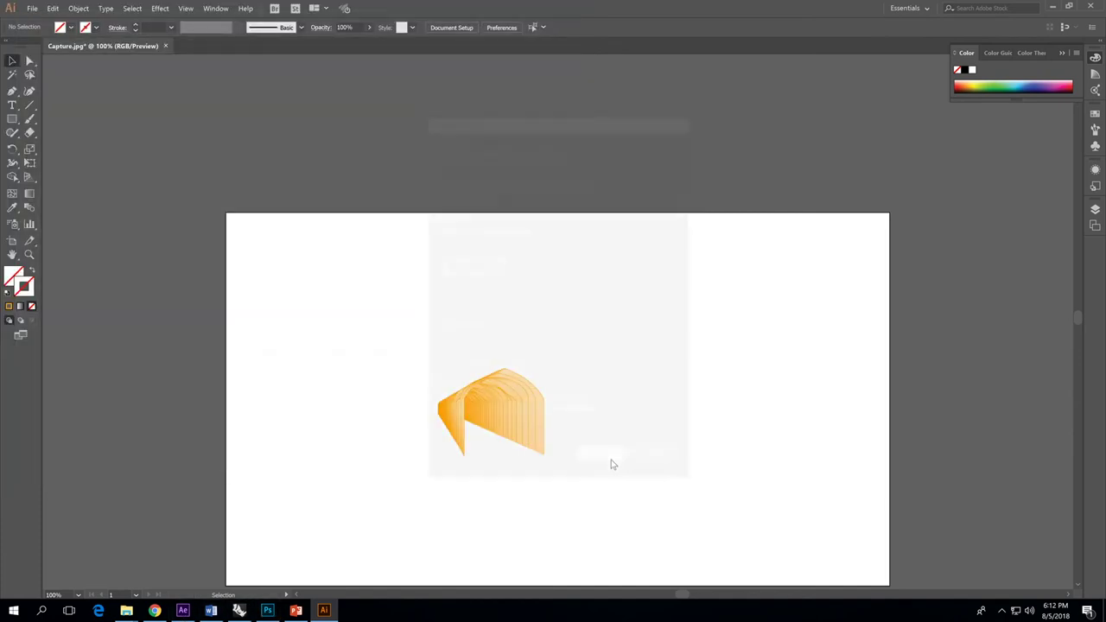
# Step: Switch to Photoshop and place Structure.ai as a linked file in Untitled-1.psd, cropped to its bounding box
pyautogui.click(267, 610)
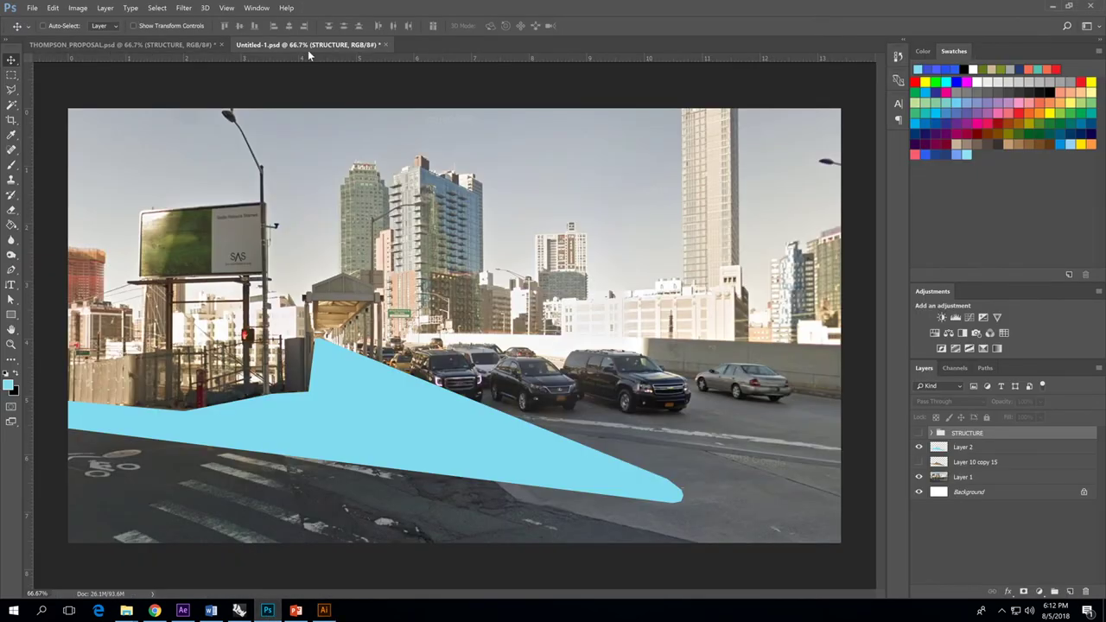
pyautogui.click(32, 8)
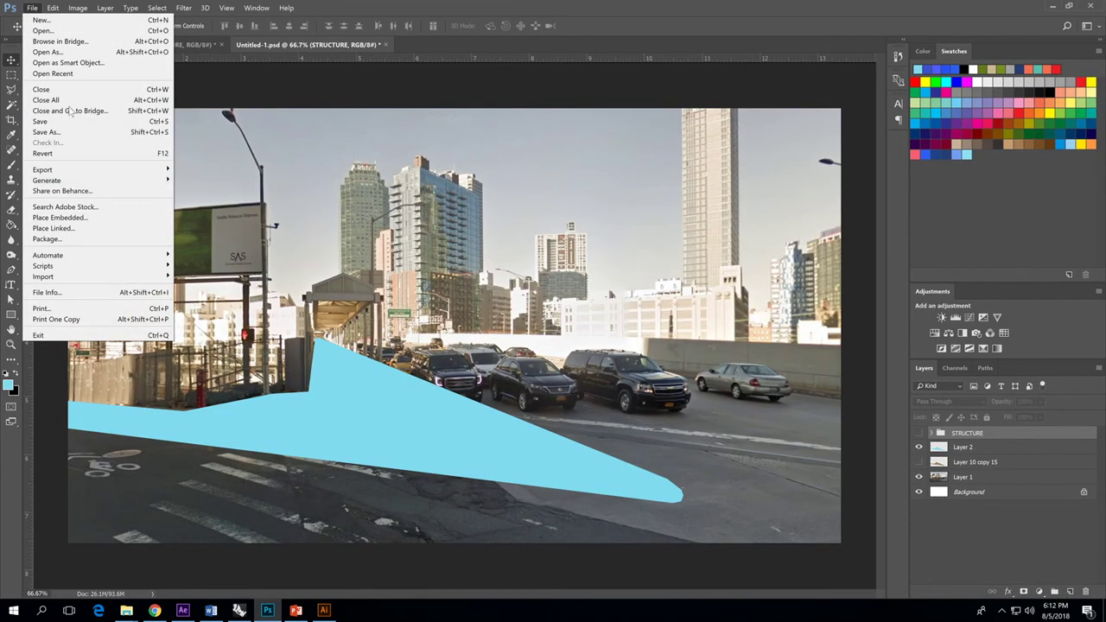
pyautogui.click(64, 229)
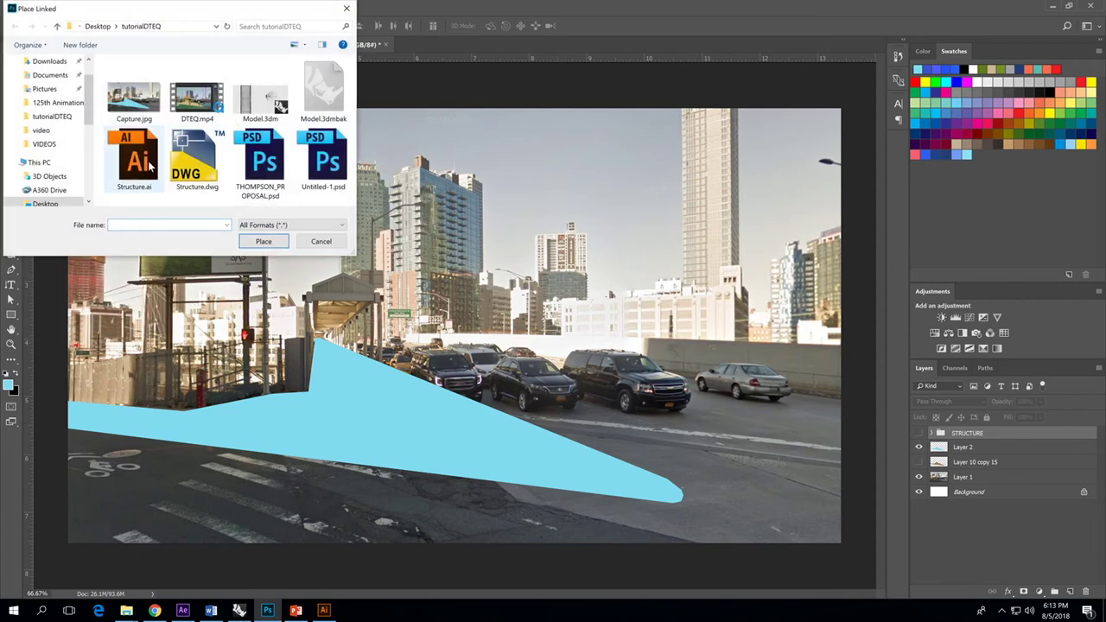
pyautogui.doubleClick(151, 167)
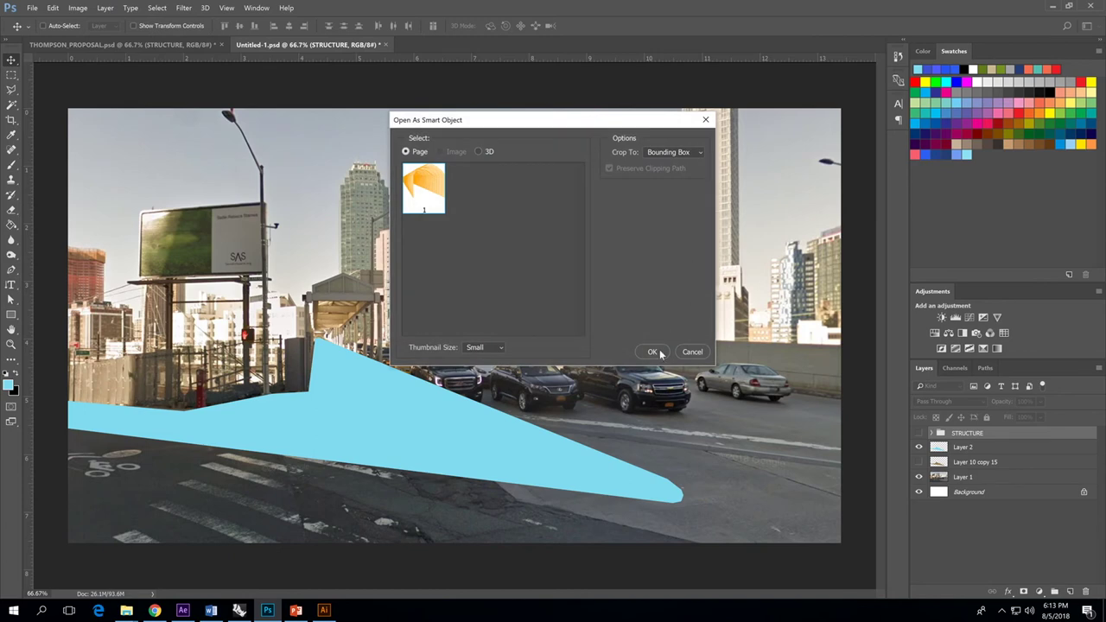
pyautogui.click(655, 352)
# Step: Fit the placed wireframe over the far end of the blue path at about 85.8% scale and convert its layer to a smart object
pyautogui.moveTo(494, 363); pyautogui.dragTo(425, 372)
pyautogui.moveTo(467, 274); pyautogui.dragTo(443, 286)
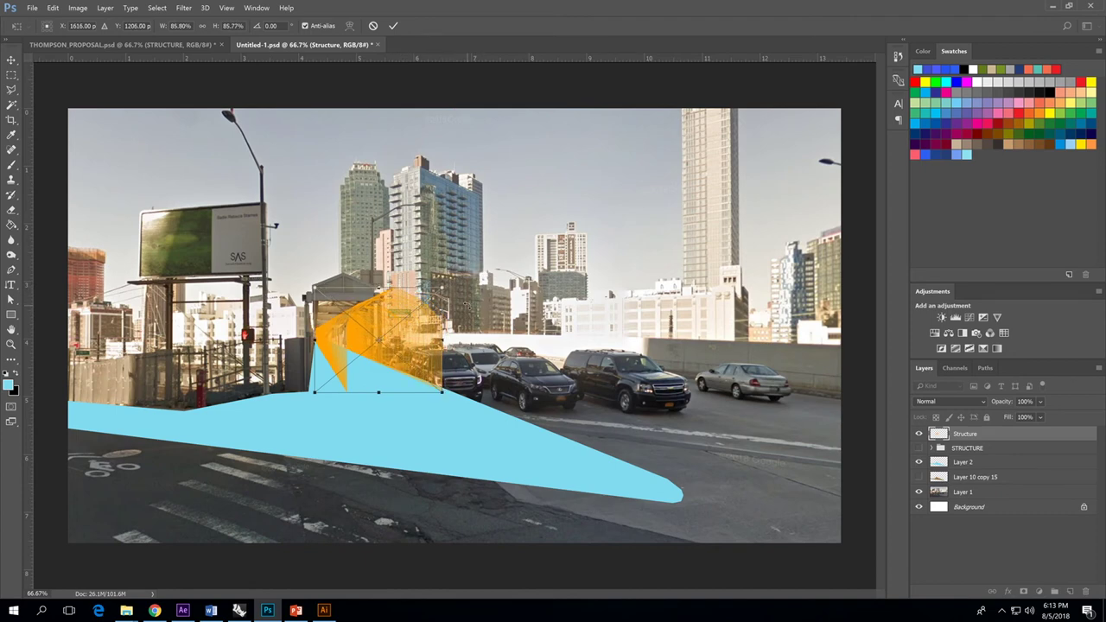
pyautogui.press('Return')
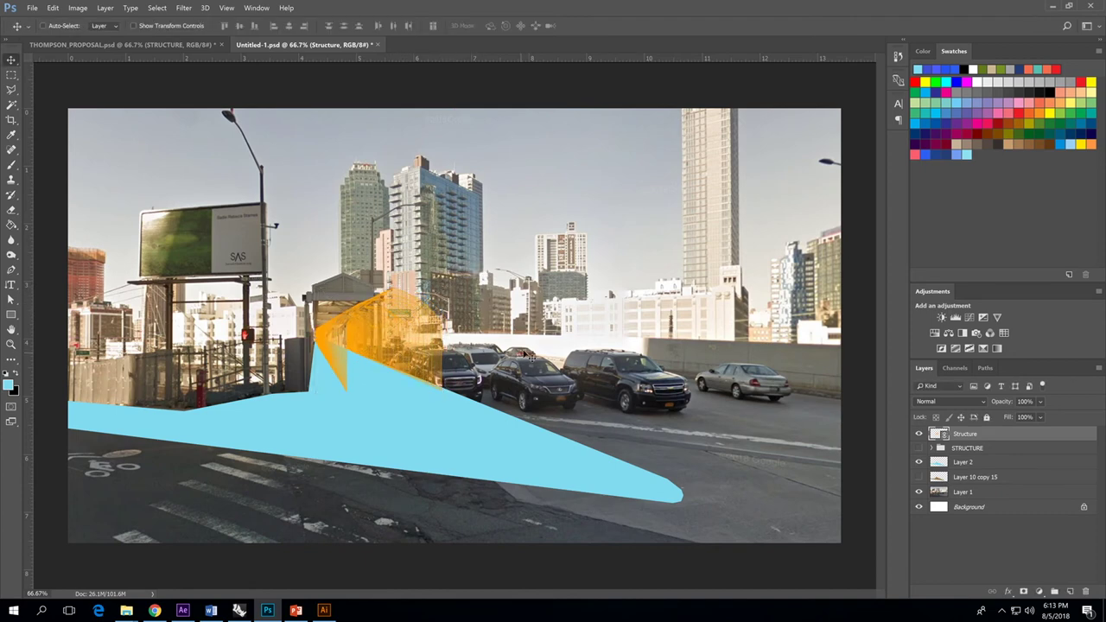
pyautogui.rightClick(969, 439)
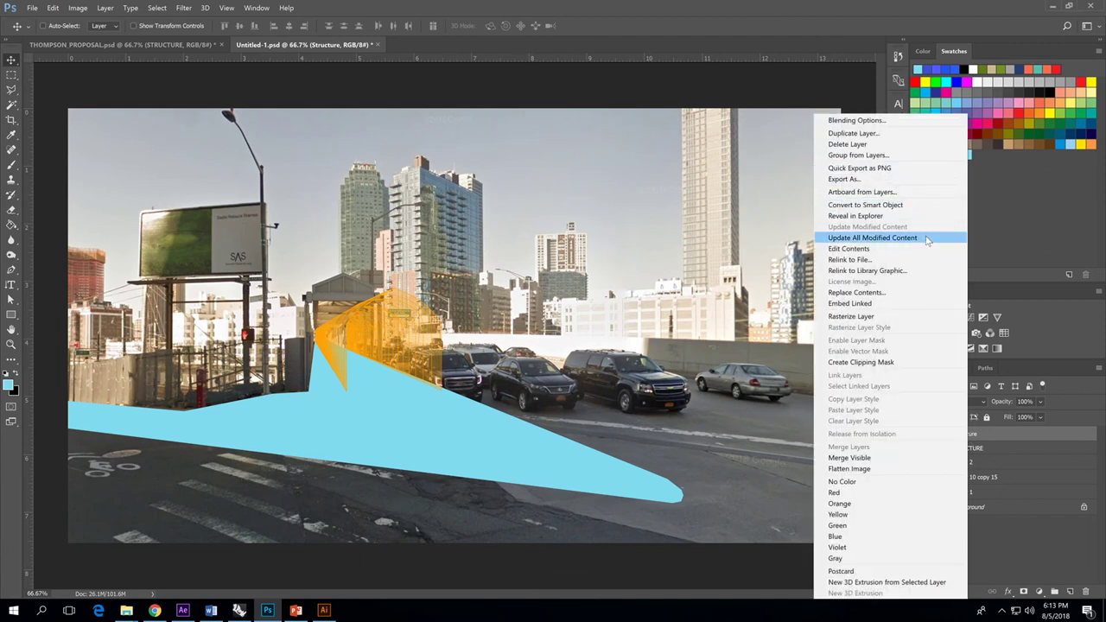
pyautogui.click(927, 204)
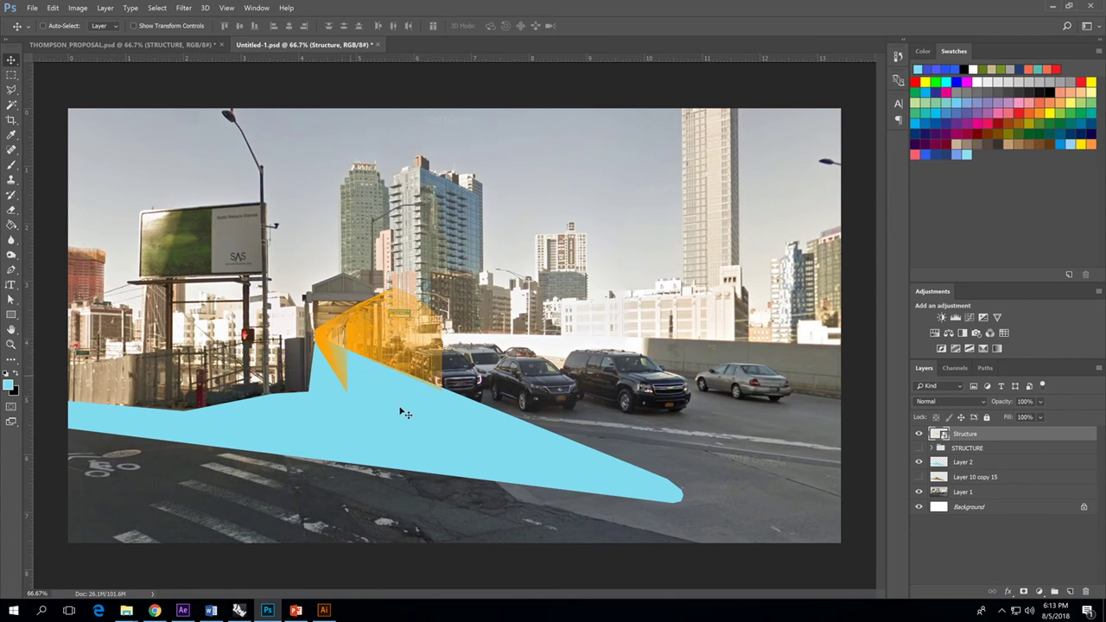
# Step: Switch to THOMPSON_PROPOSAL.psd and show Layer 0, Layer 35, the SKY-BUILD group and Layer 8
pyautogui.hotkey('ctrl', 'Tab')
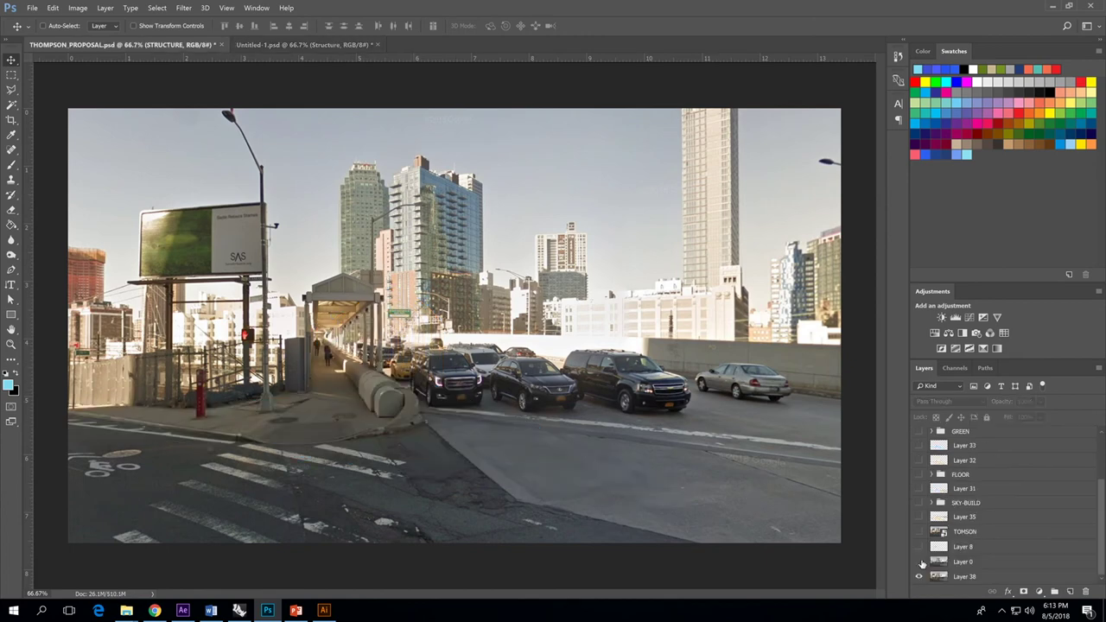
pyautogui.click(919, 561)
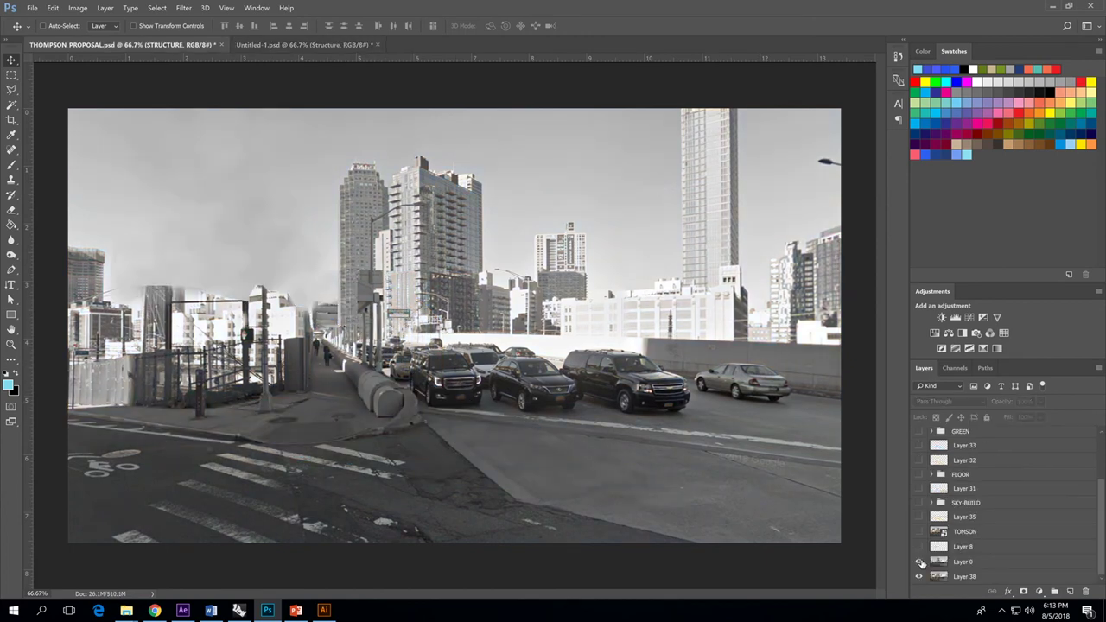
pyautogui.click(919, 516)
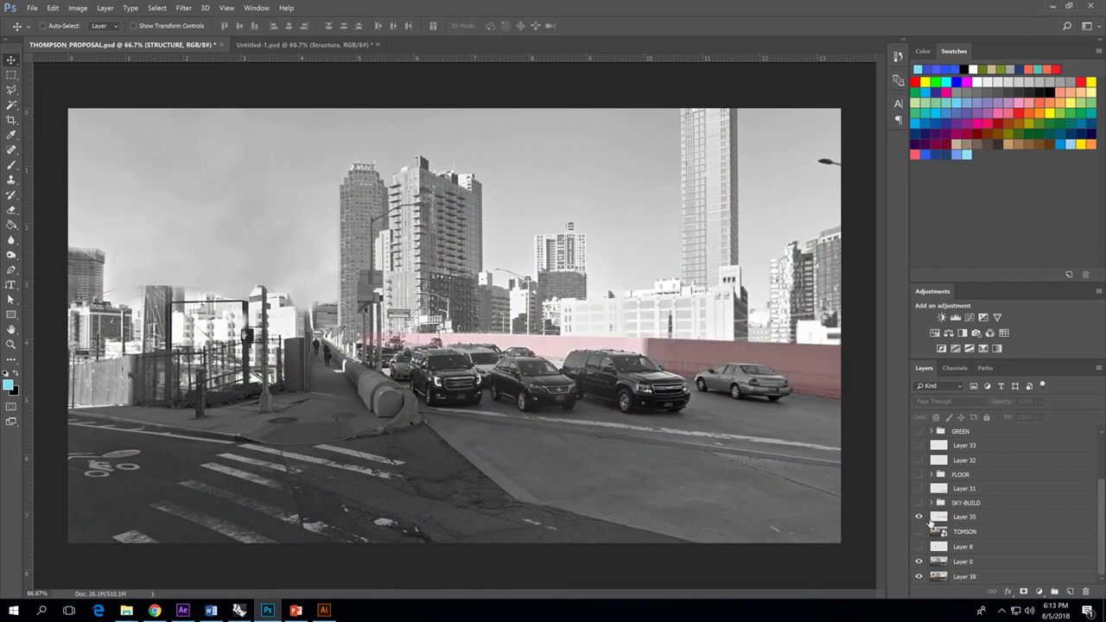
pyautogui.click(918, 502)
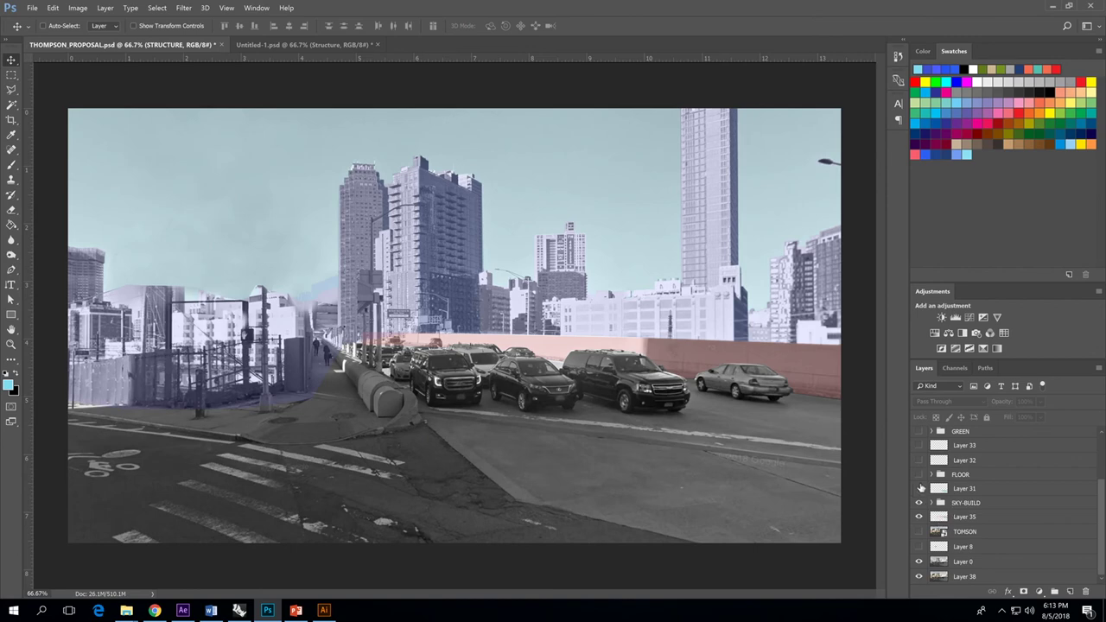
pyautogui.click(919, 548)
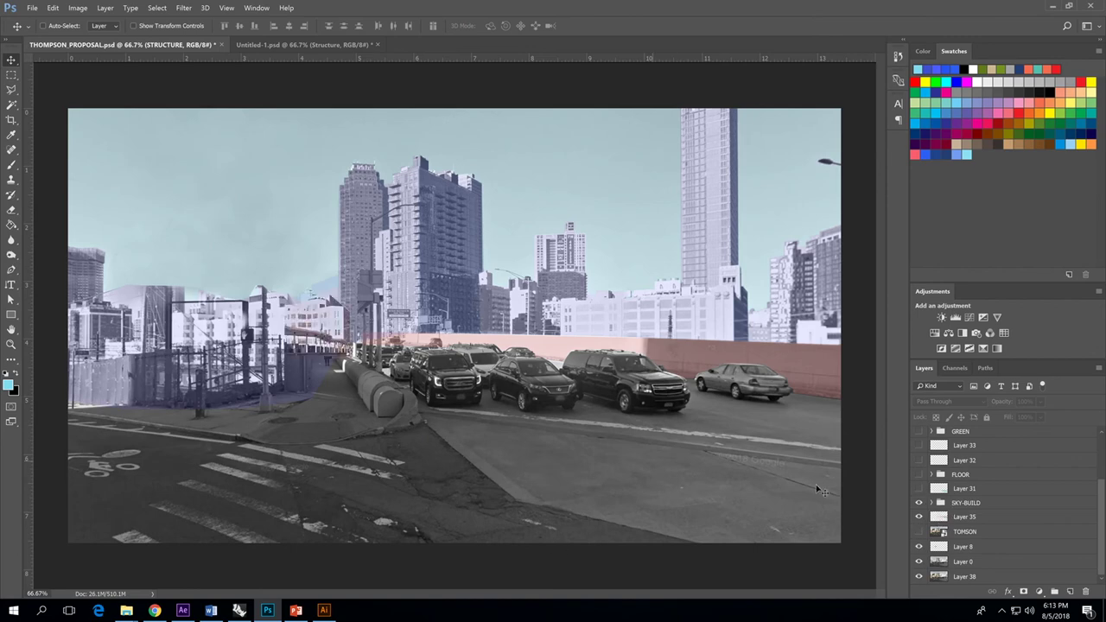
# Step: Show the ground elements: Layer 31, the FLOOR group, Layer 32, Layer 33 and the GREEN group
pyautogui.click(918, 489)
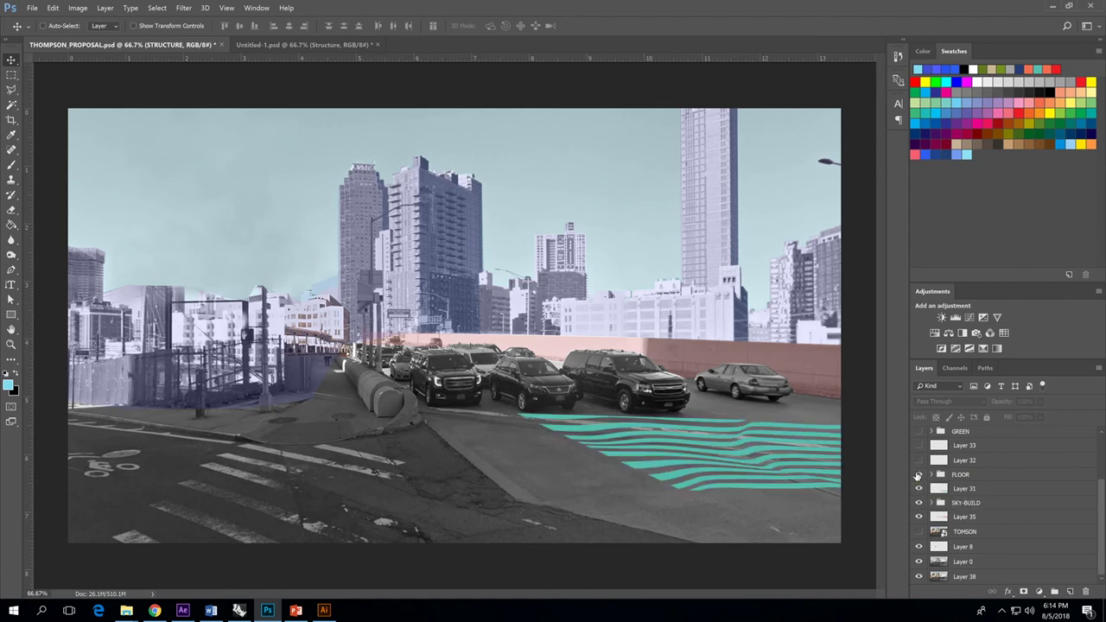
pyautogui.click(918, 475)
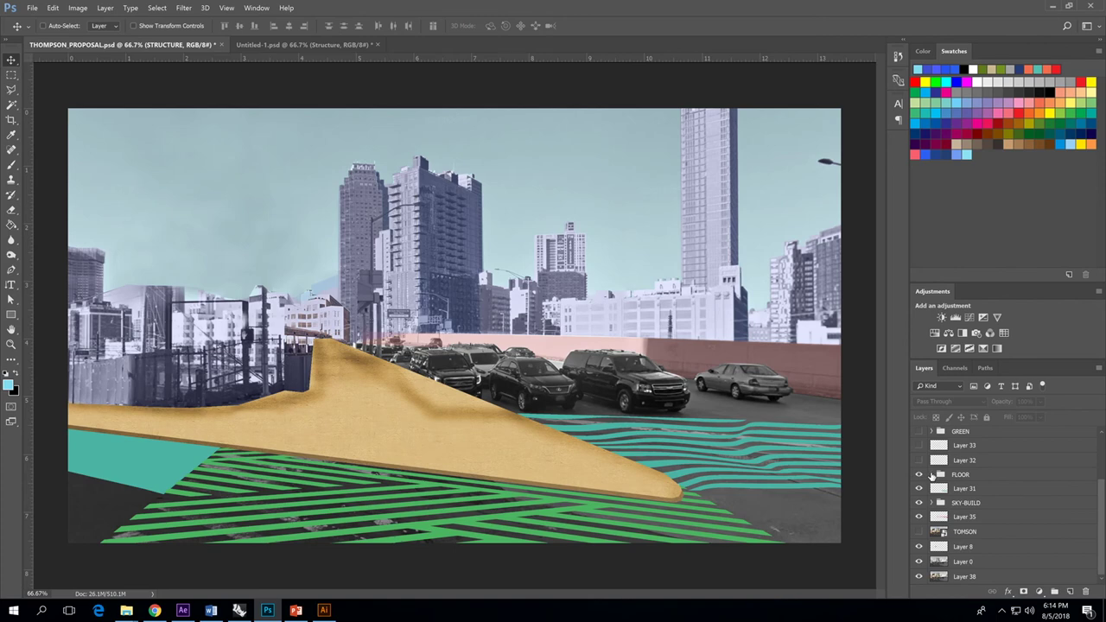
pyautogui.click(932, 475)
pyautogui.click(931, 476)
pyautogui.click(920, 461)
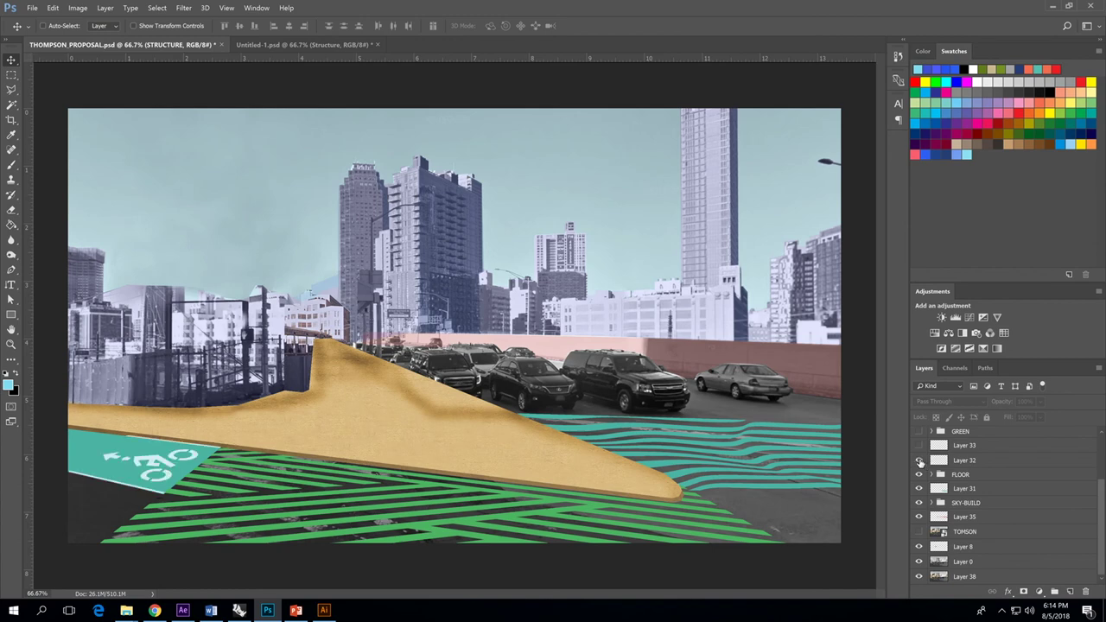
pyautogui.click(920, 432)
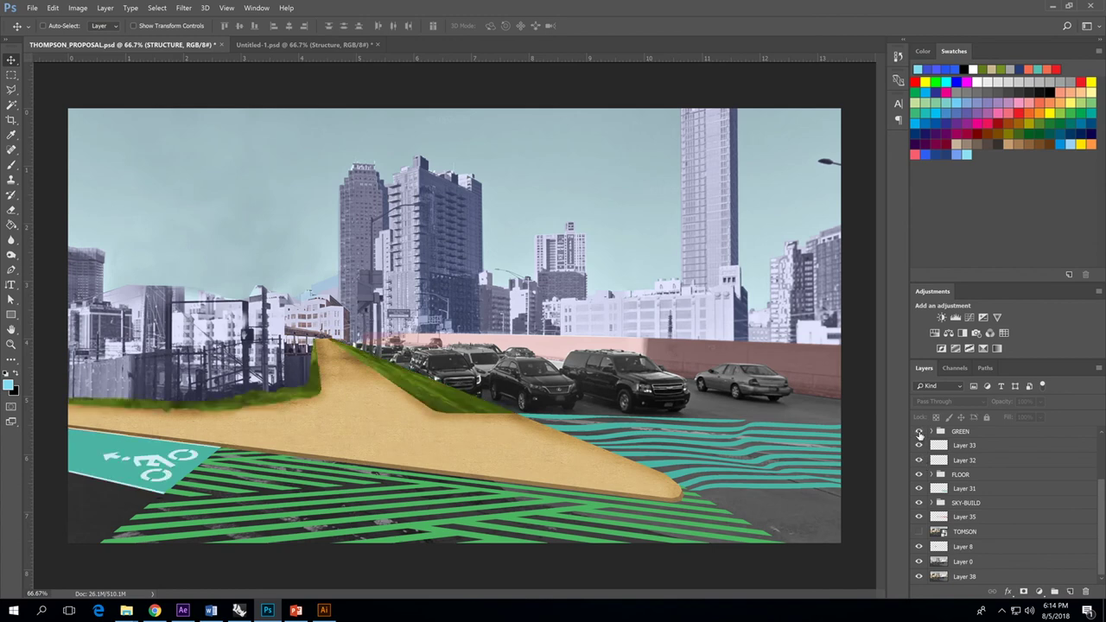
pyautogui.scroll(3, 919, 436)
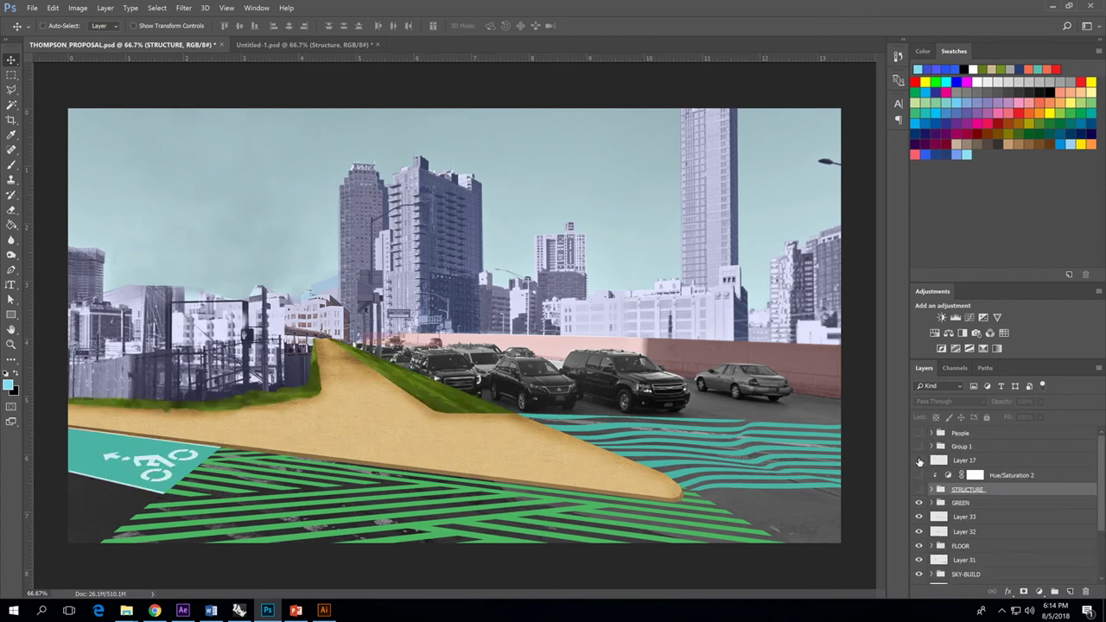
# Step: Toggle the GREEN group off and back on, and show the planting in Group 1 and the People group
pyautogui.click(920, 502)
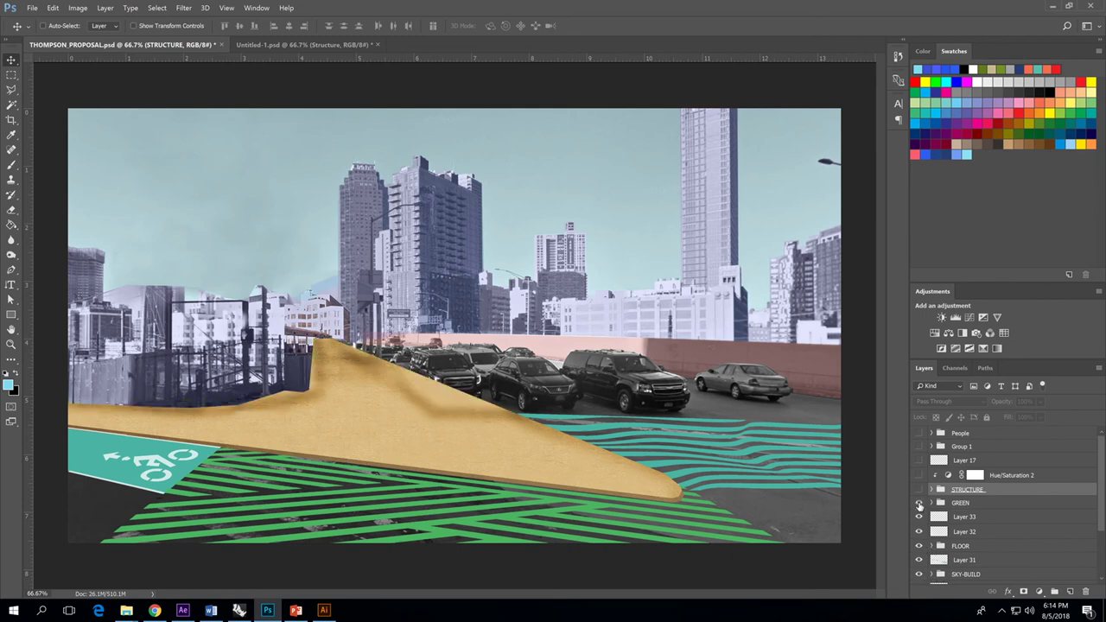
pyautogui.click(919, 502)
pyautogui.click(919, 446)
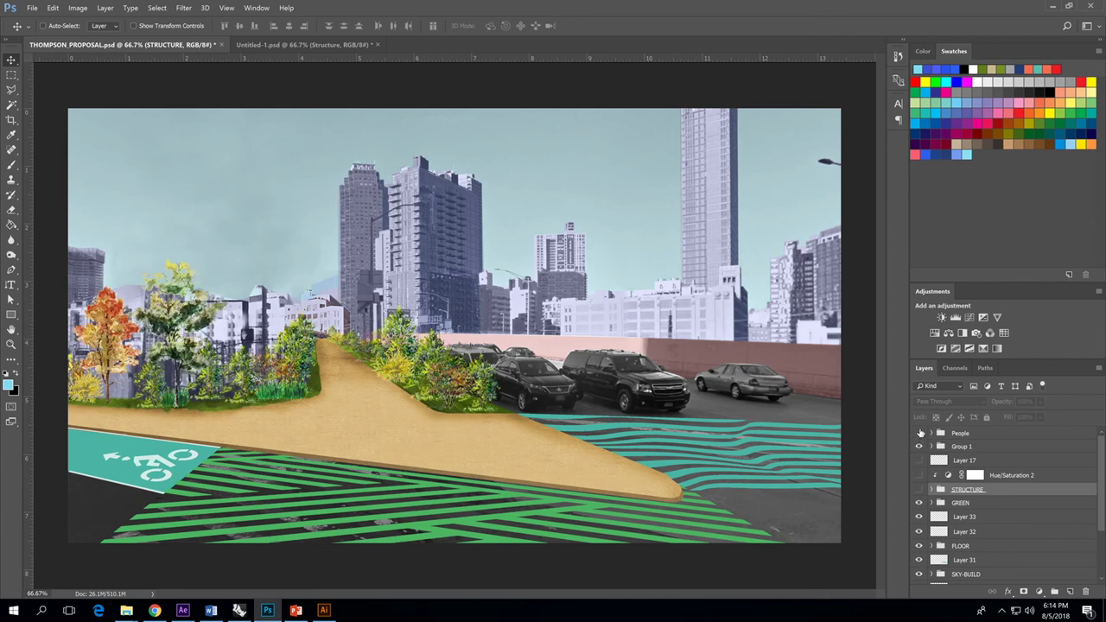
pyautogui.click(920, 433)
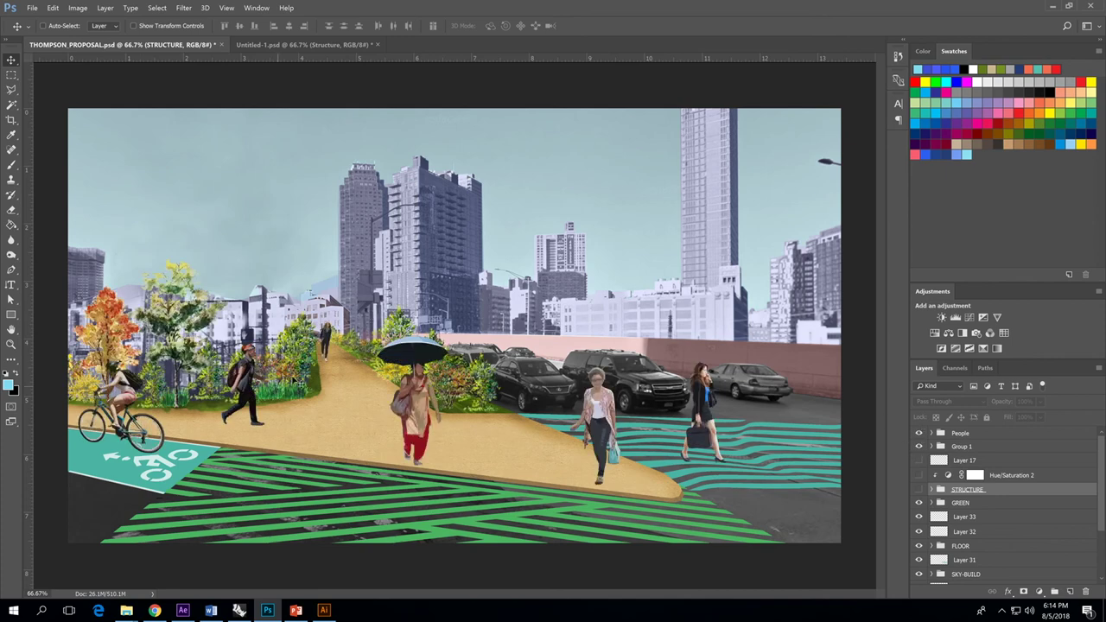
# Step: Try the Dry Brush filter on the umbrella woman's layer, NS_0130, raising Brush Detail to 10 and lowering it to compare, without applying it
pyautogui.rightClick(424, 409)
pyautogui.click(437, 420)
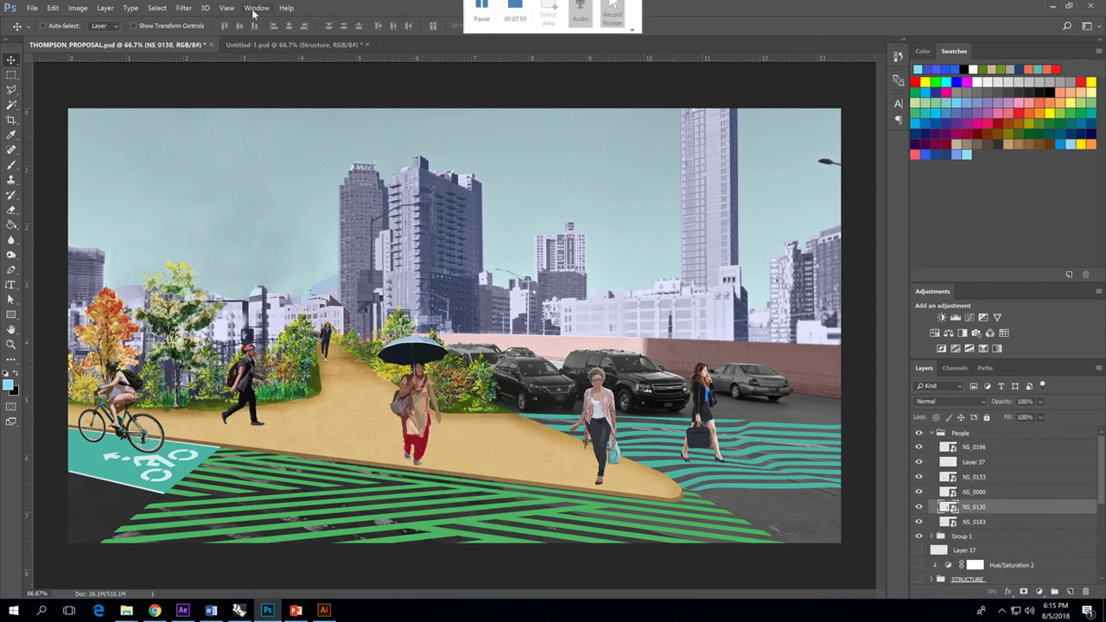
pyautogui.click(185, 9)
pyautogui.click(203, 53)
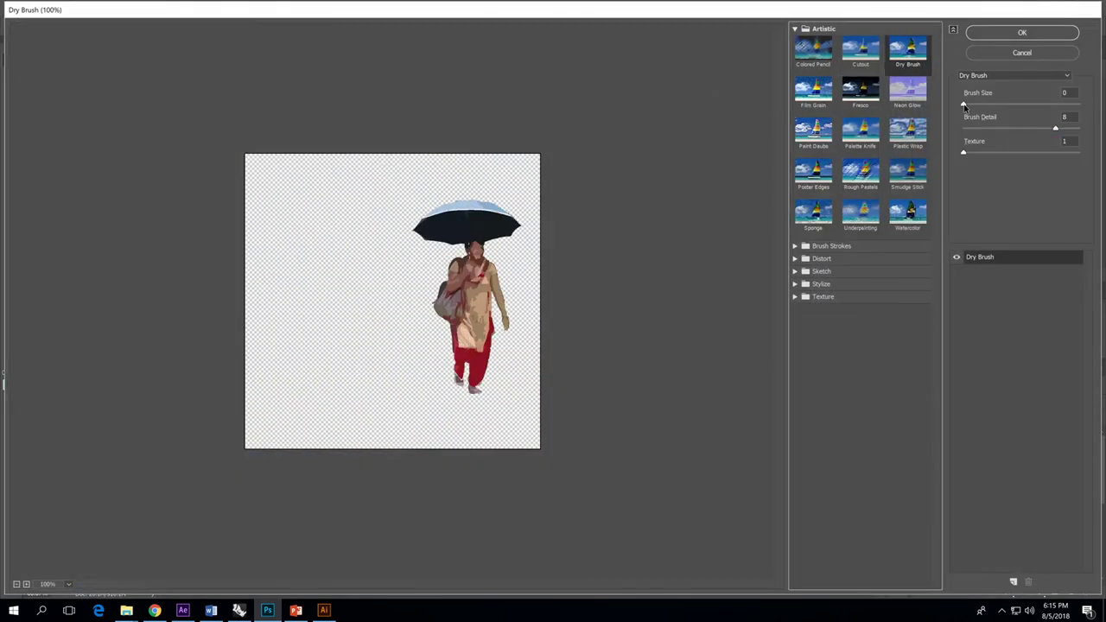
pyautogui.moveTo(1056, 128); pyautogui.dragTo(1081, 132)
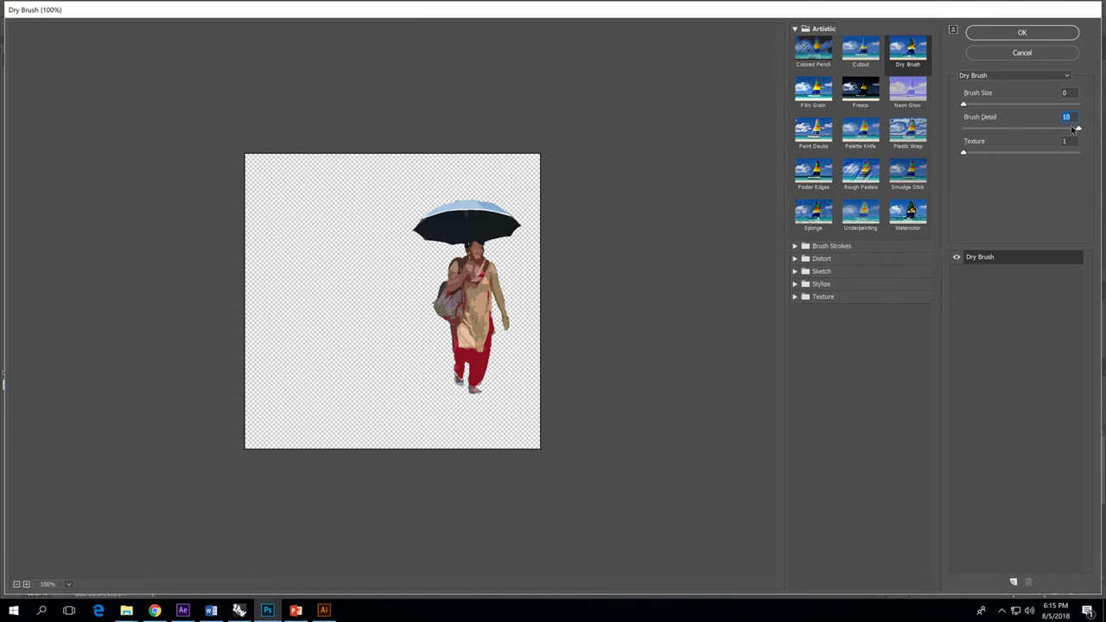
pyautogui.moveTo(1073, 130); pyautogui.dragTo(977, 126)
pyautogui.click(1012, 54)
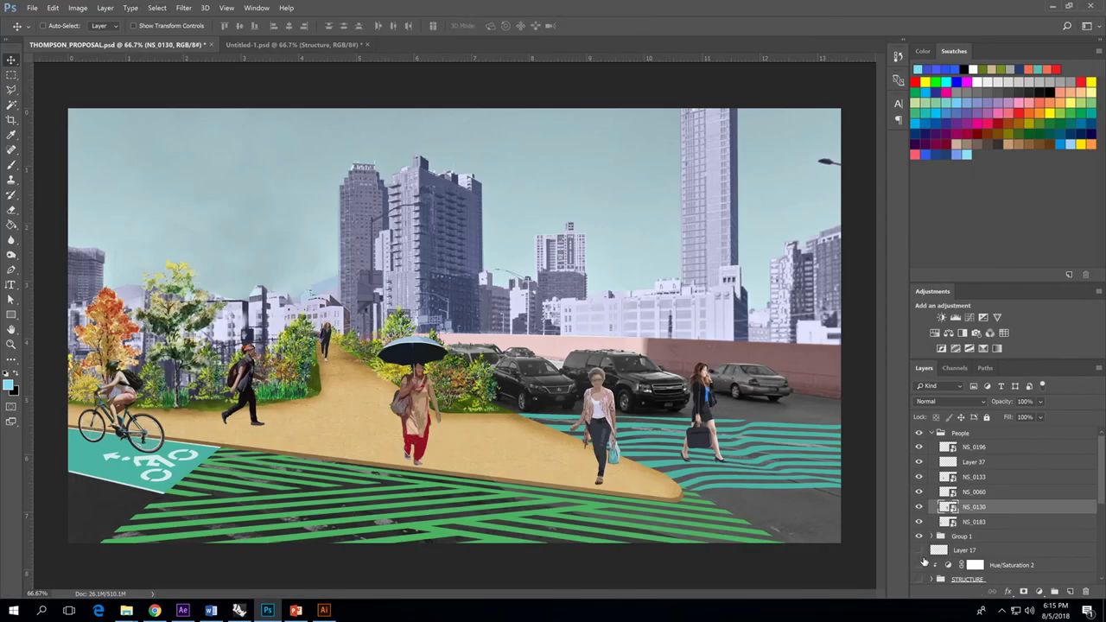
# Step: Show the STRUCTURE group together with its Hue/Saturation 2 adjustment
pyautogui.click(919, 579)
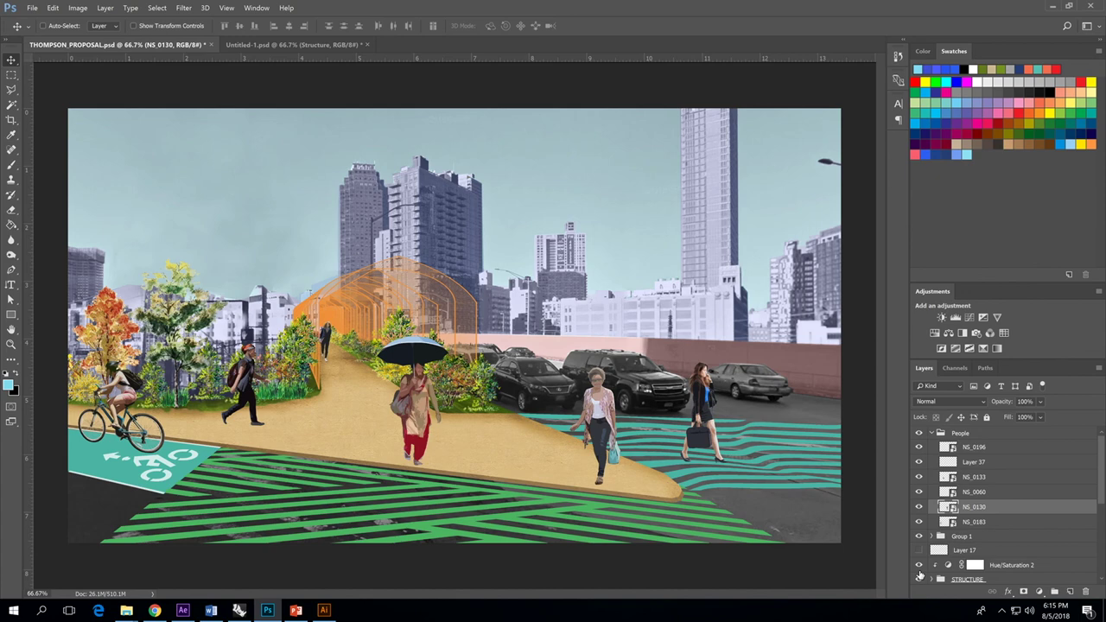